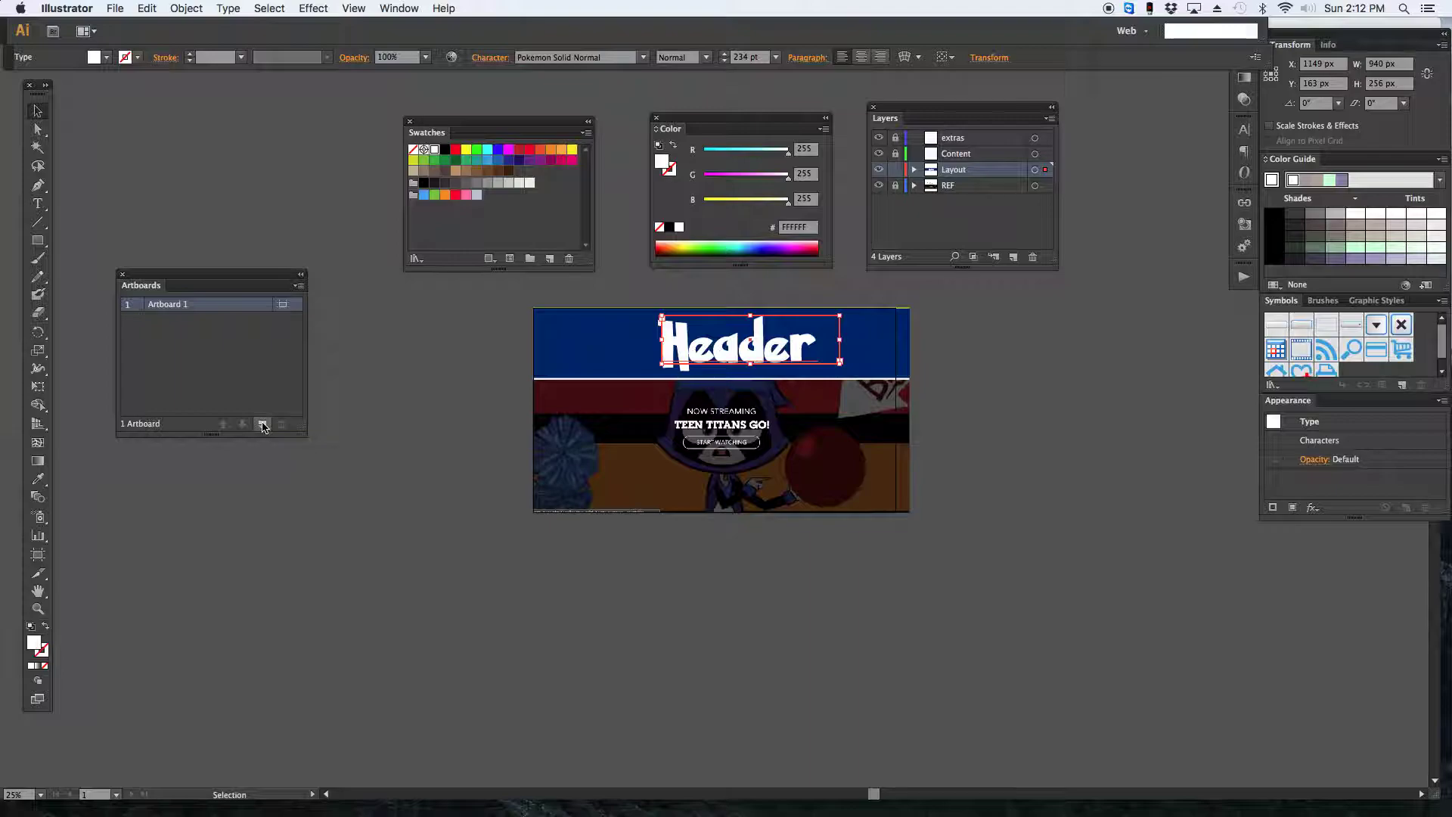
Add three new artboards to the document.
left_click(262, 425)
left_click(262, 425)
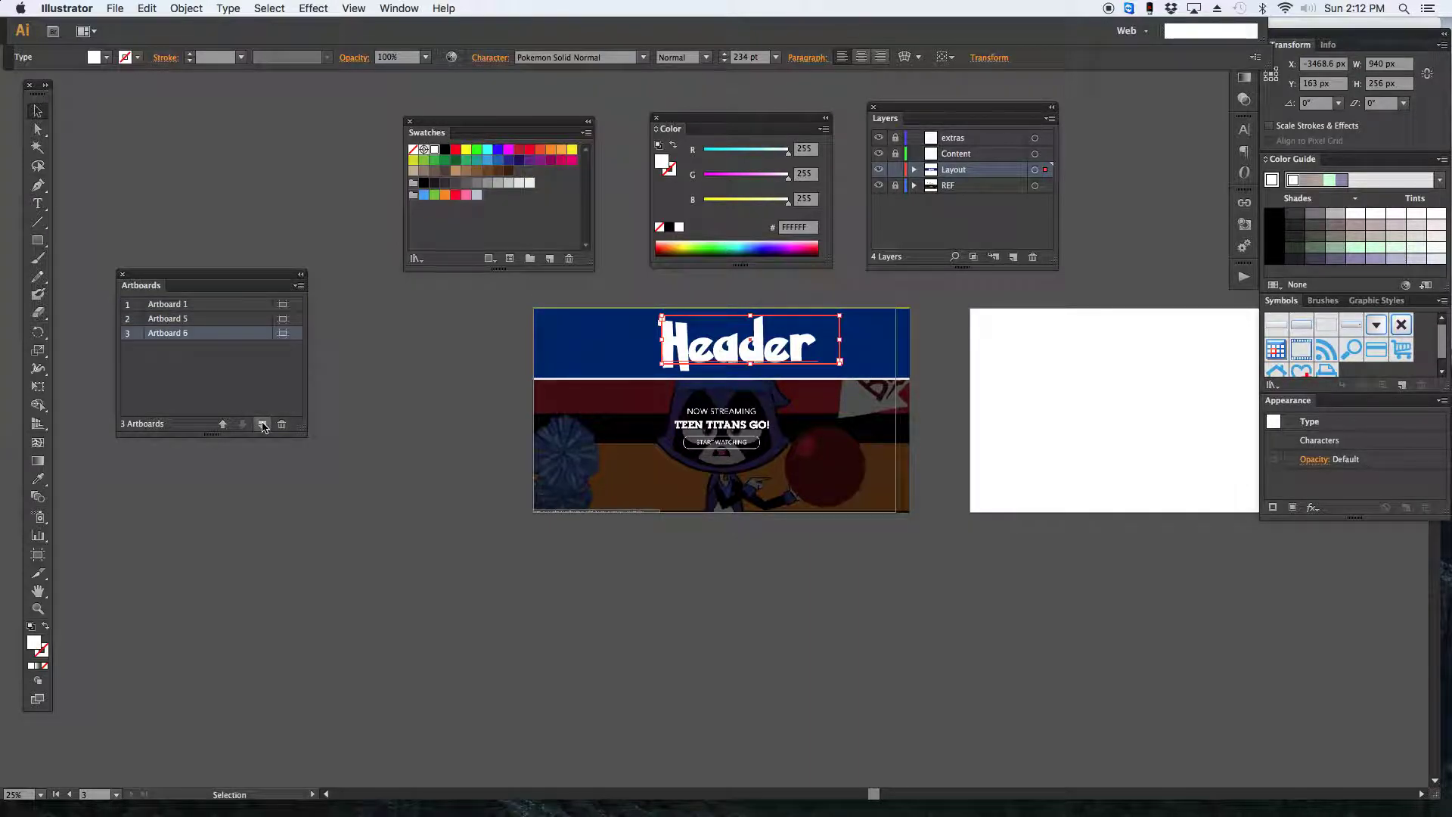
left_click(263, 426)
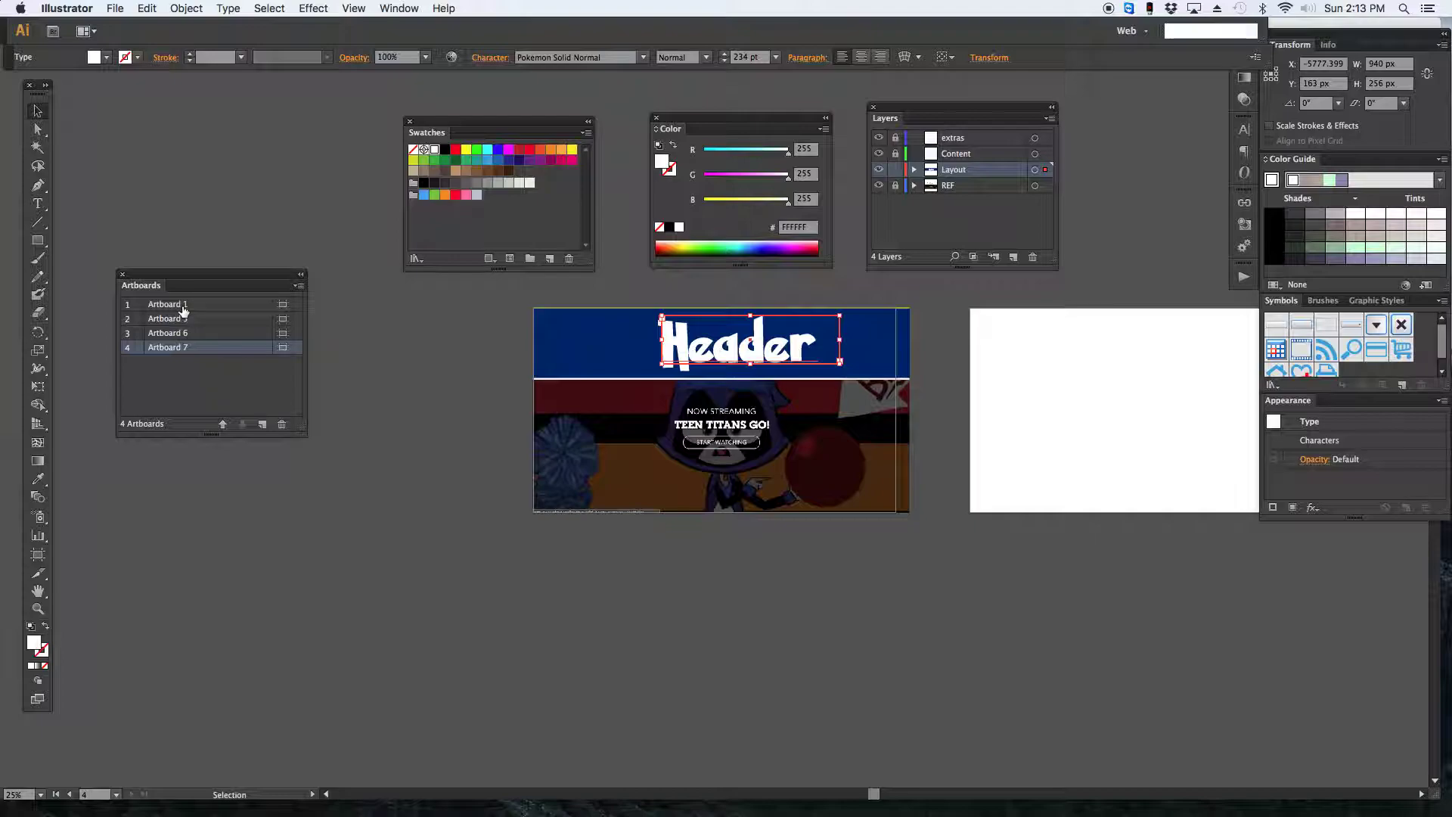
Rename the first artboard as Home.
double_click(222, 305)
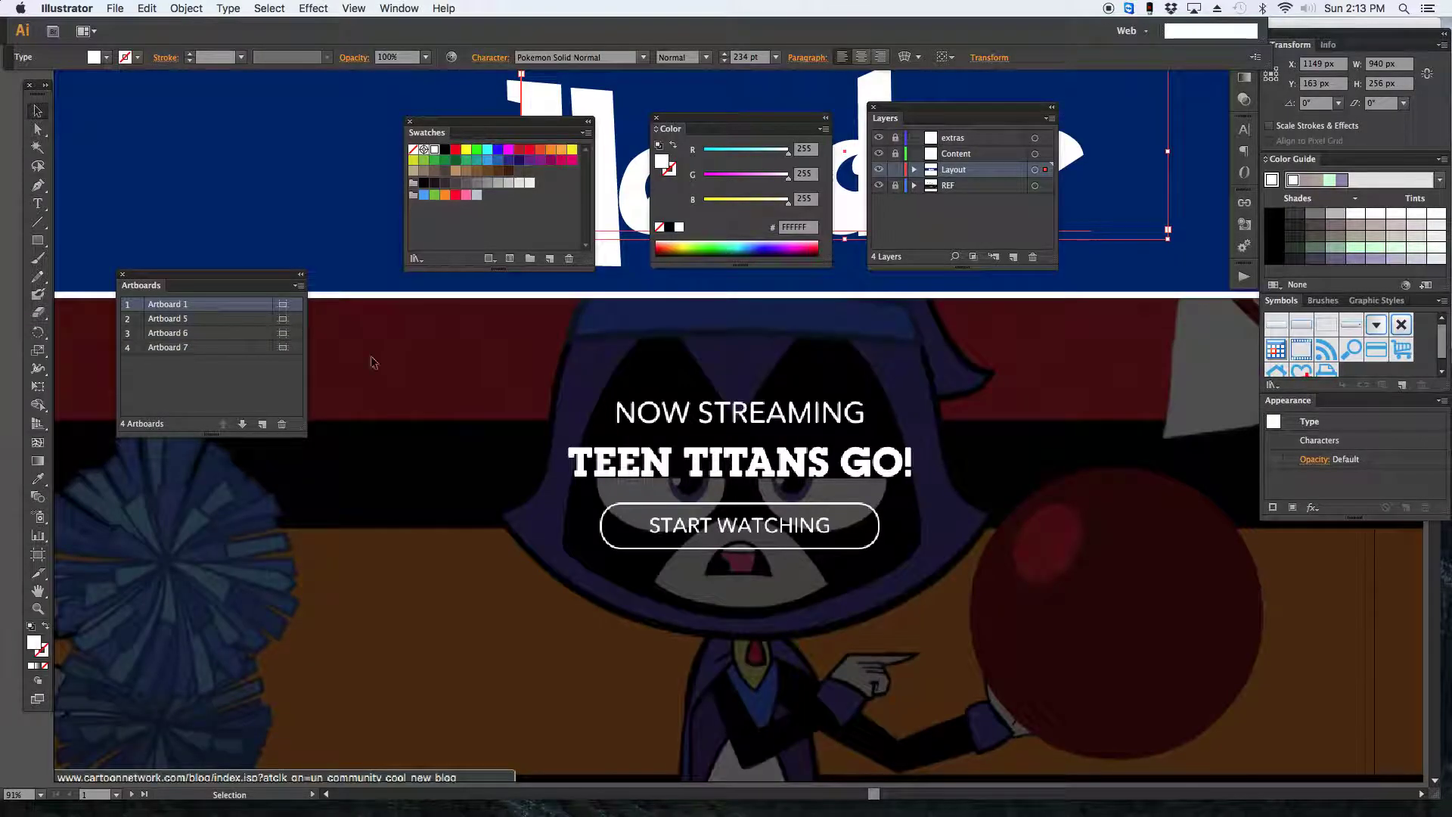
key("a")
key("super+minus")
key("super+minus")
key("super+minus")
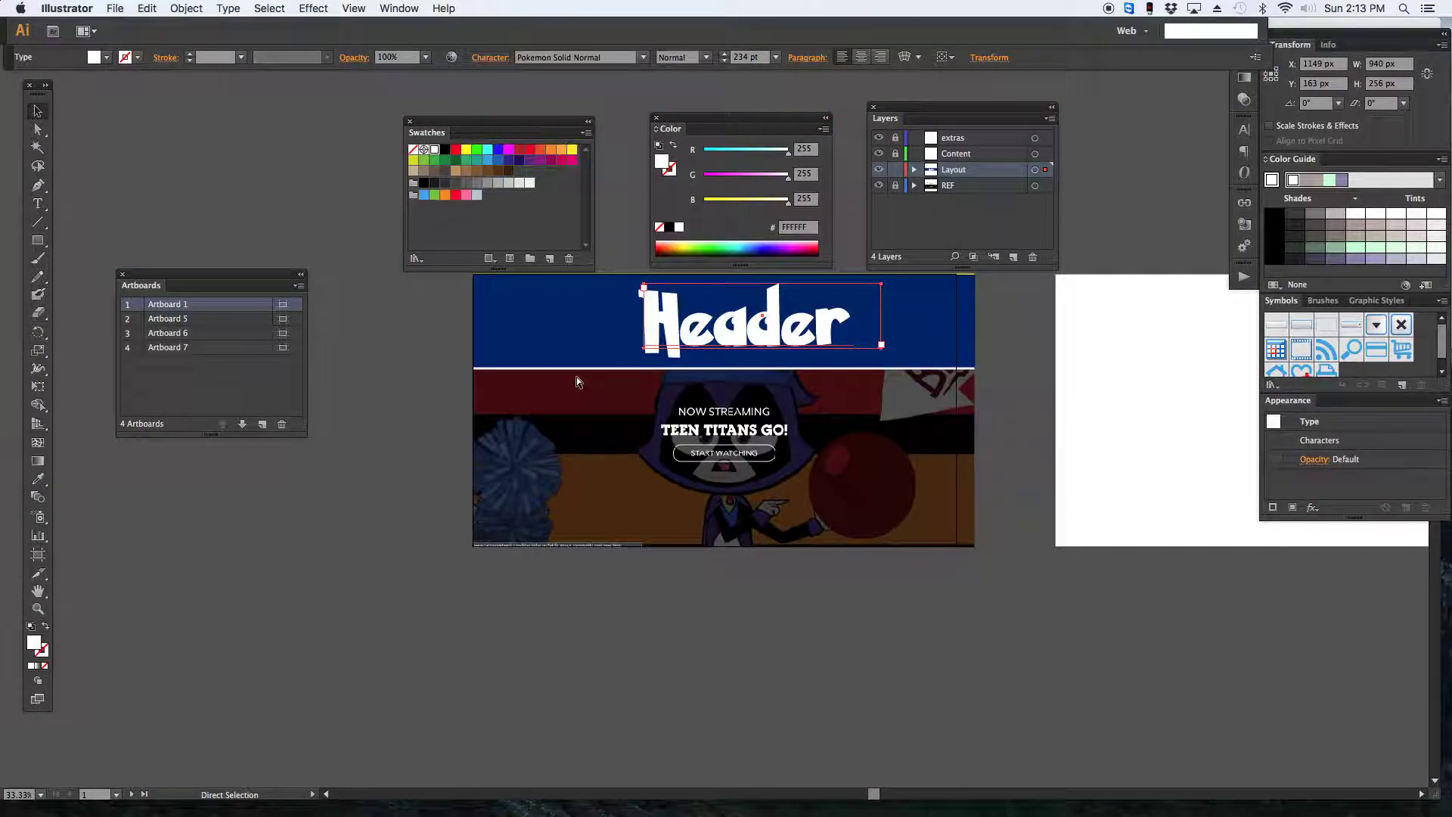
key("v")
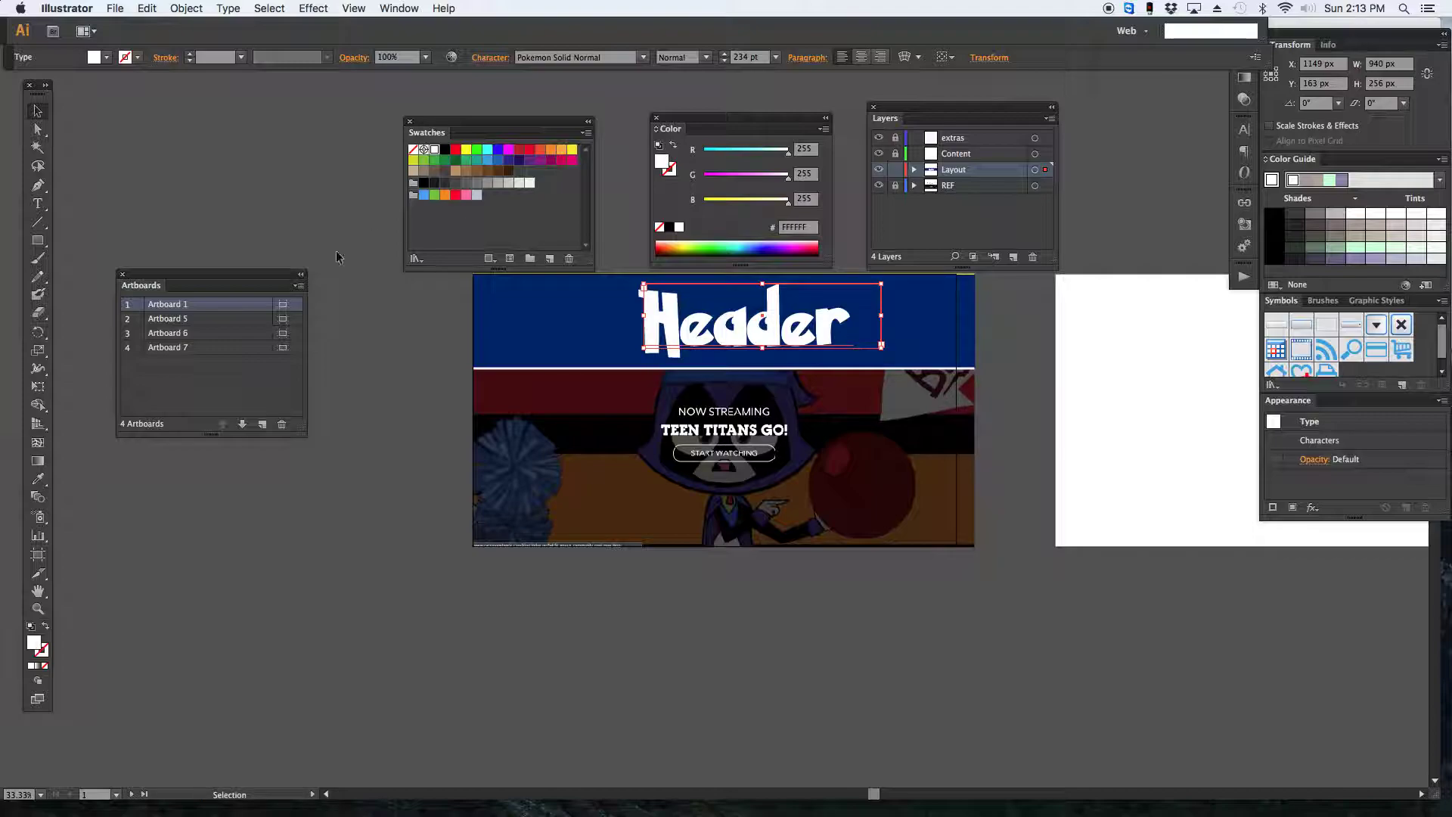
double_click(172, 305)
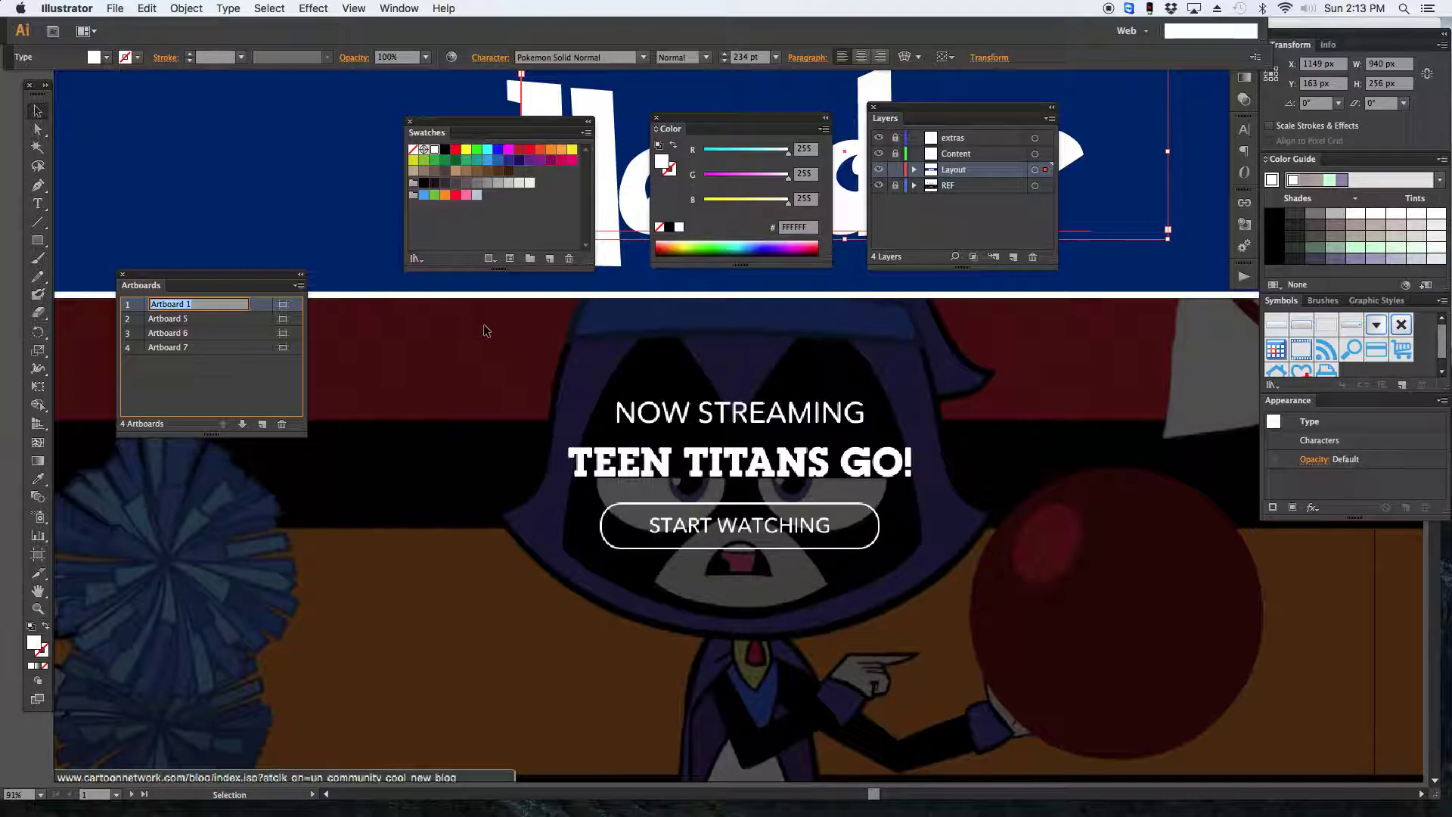
type("Home")
left_click(266, 312)
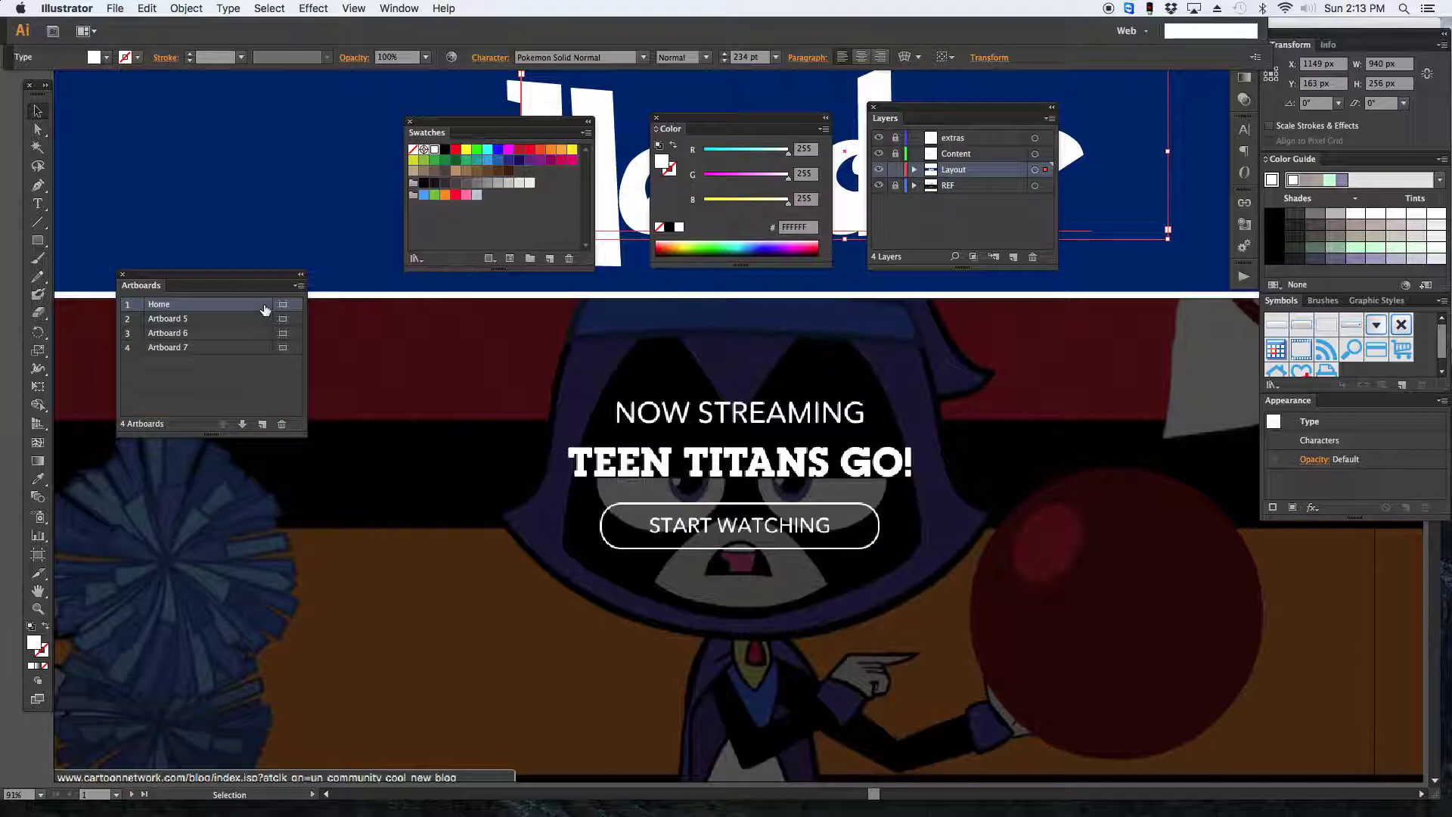
Rename the second, third and fourth artboards as Shows, Shop and Games.
double_click(185, 324)
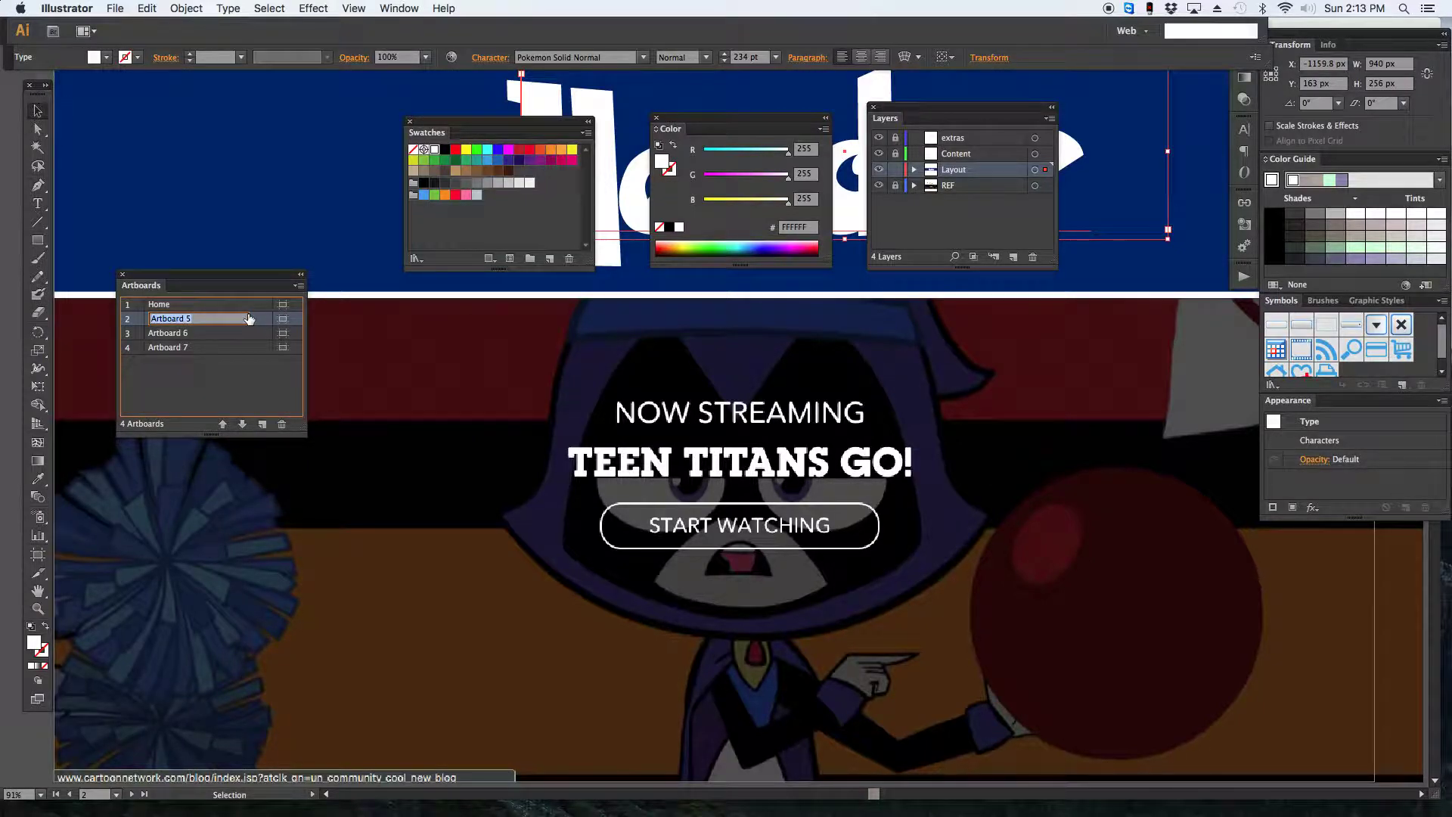
type("Shows")
double_click(182, 333)
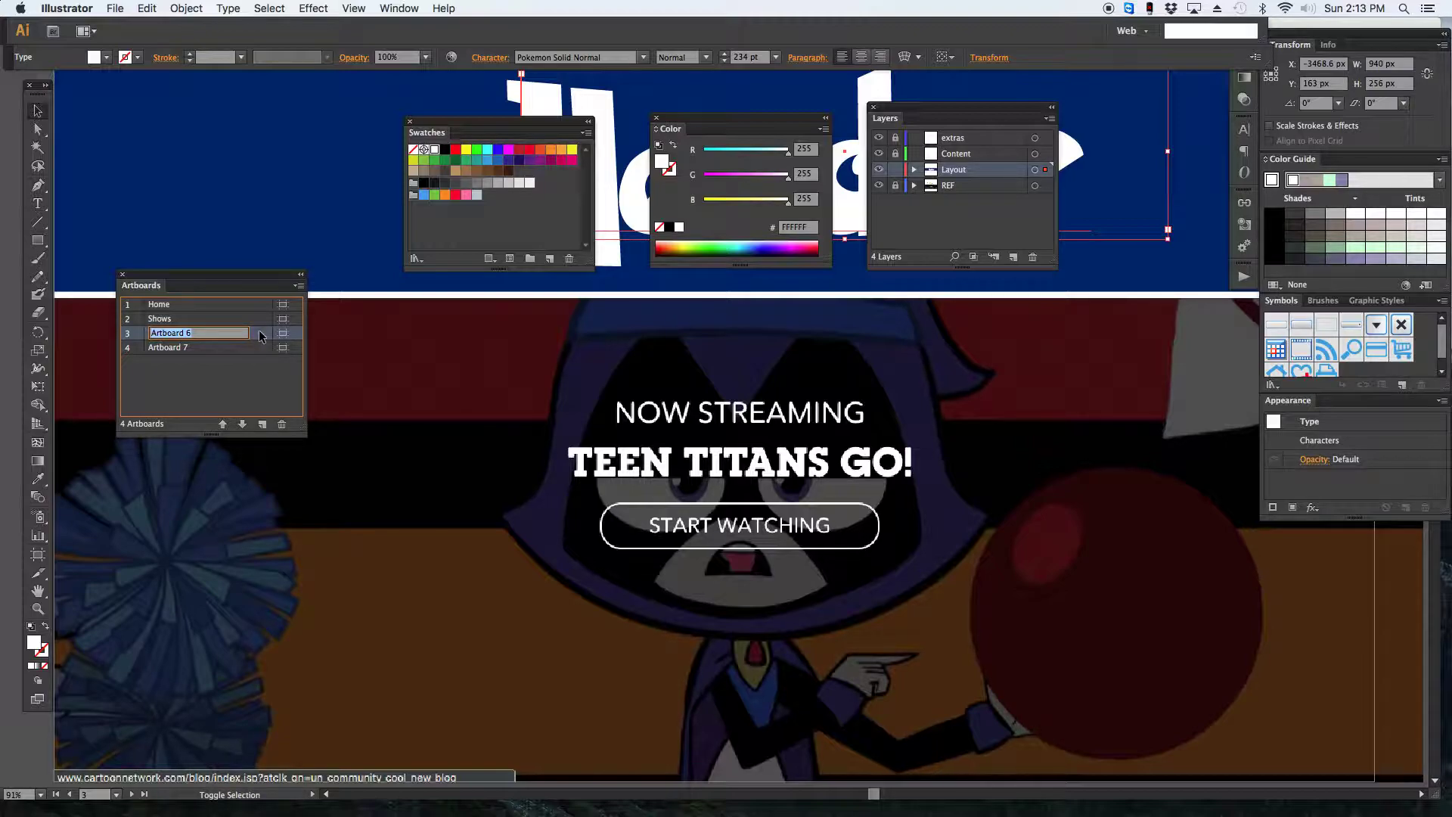
type("Shop")
double_click(180, 349)
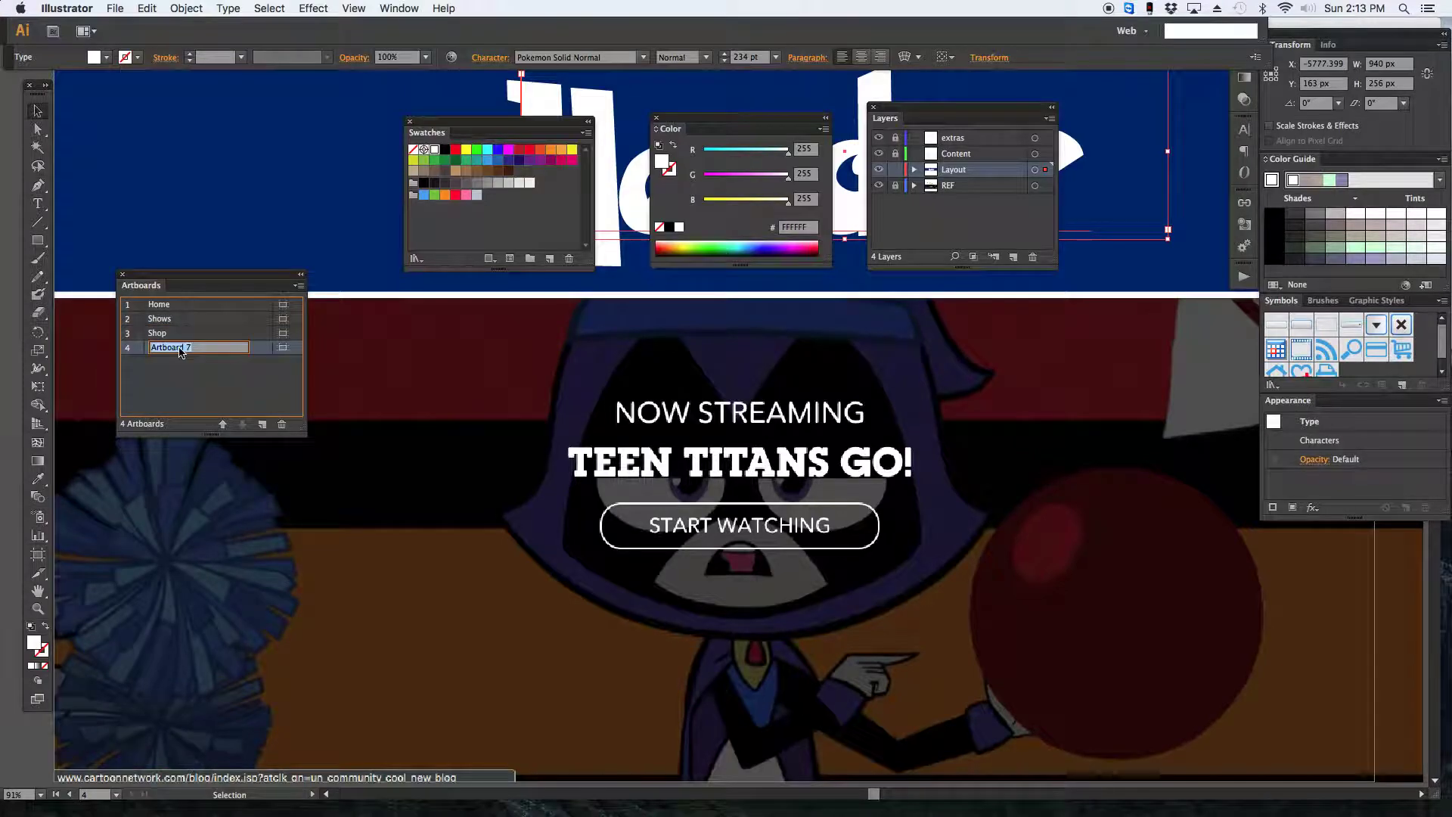
type("Games")
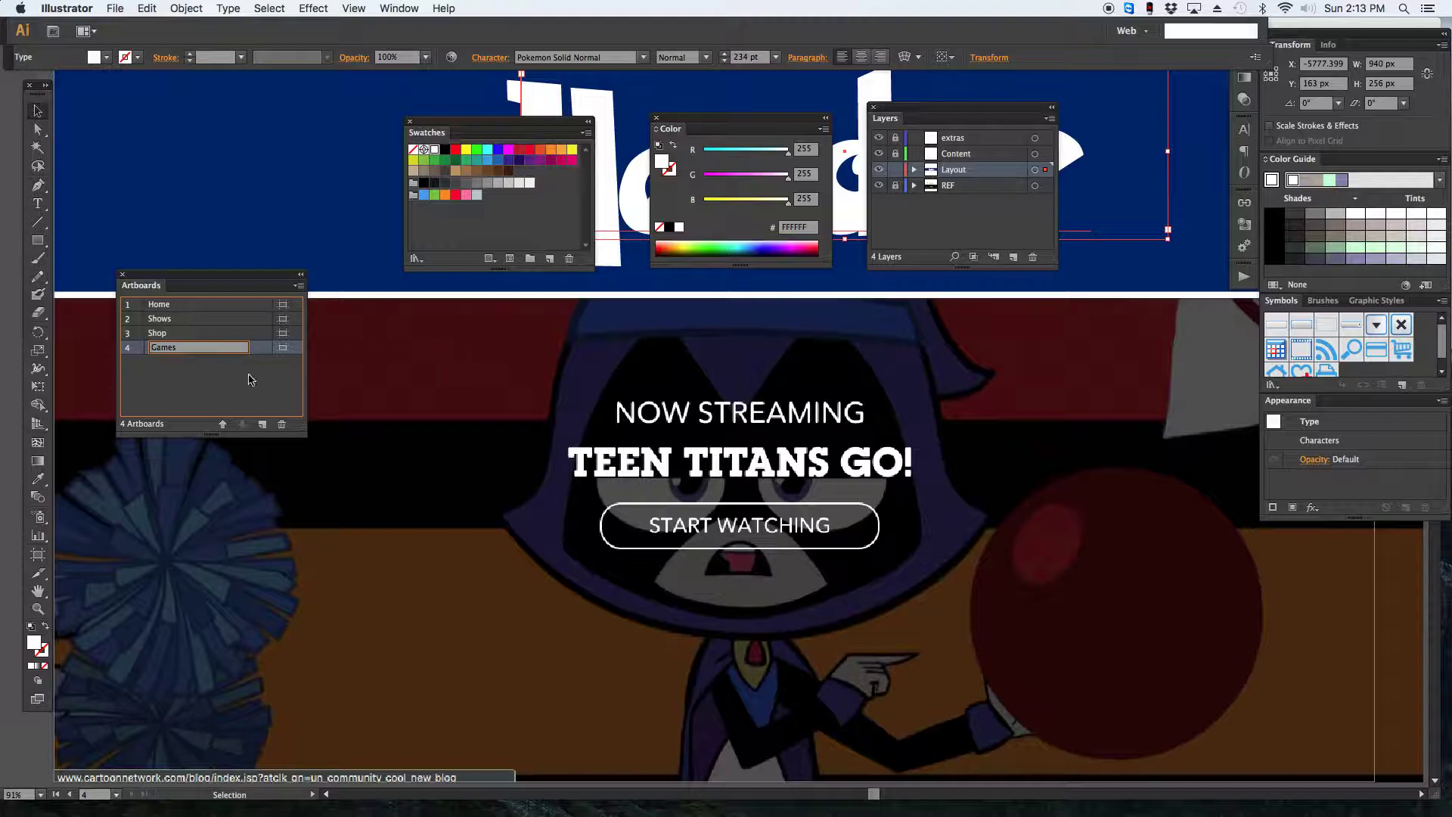
left_click(201, 401)
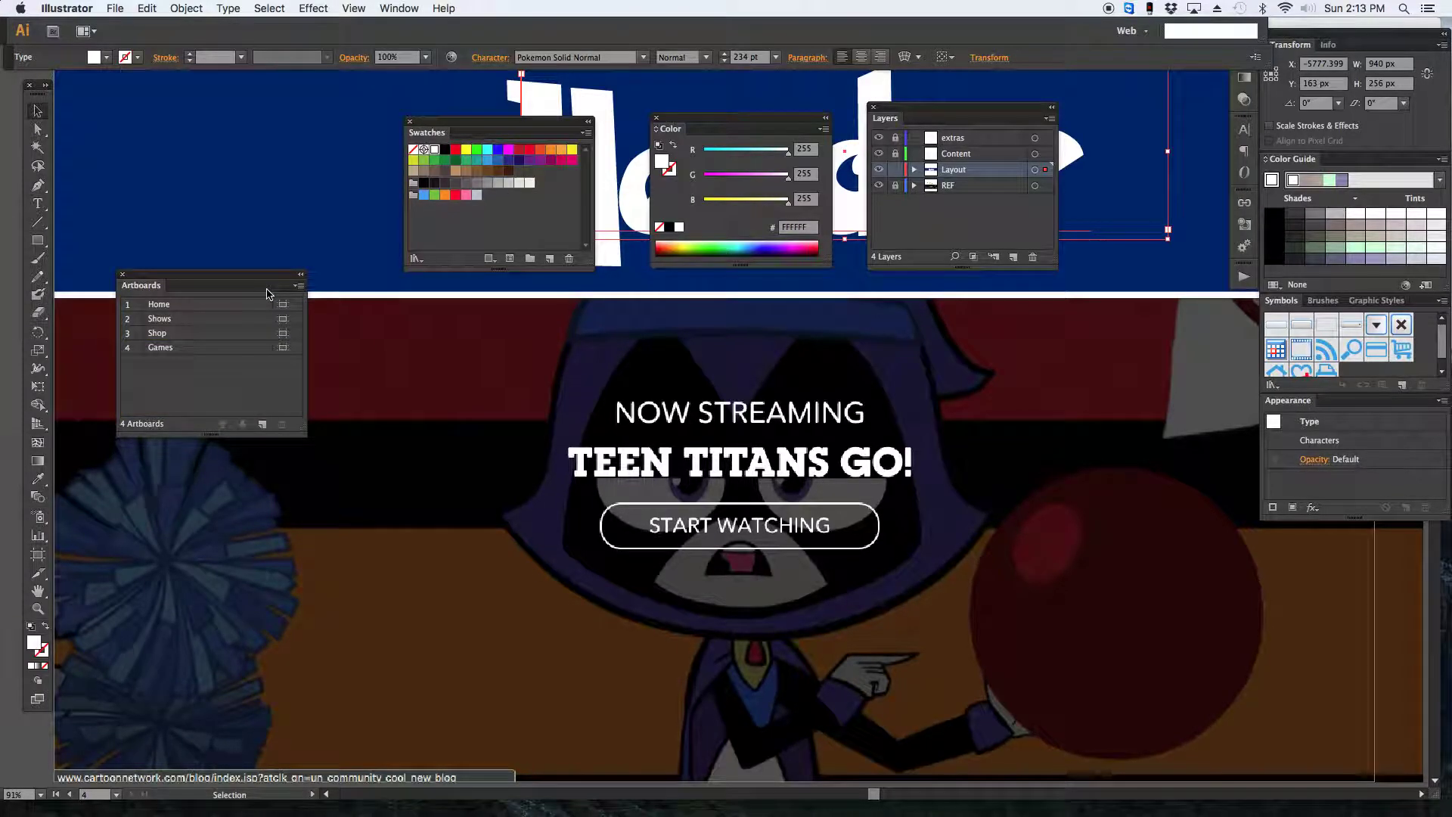
Examine the arrangement of all four artboards together.
key("super+minus")
key("super+minus")
key("super+minus")
key("super+minus")
key("super+minus")
key("super+minus")
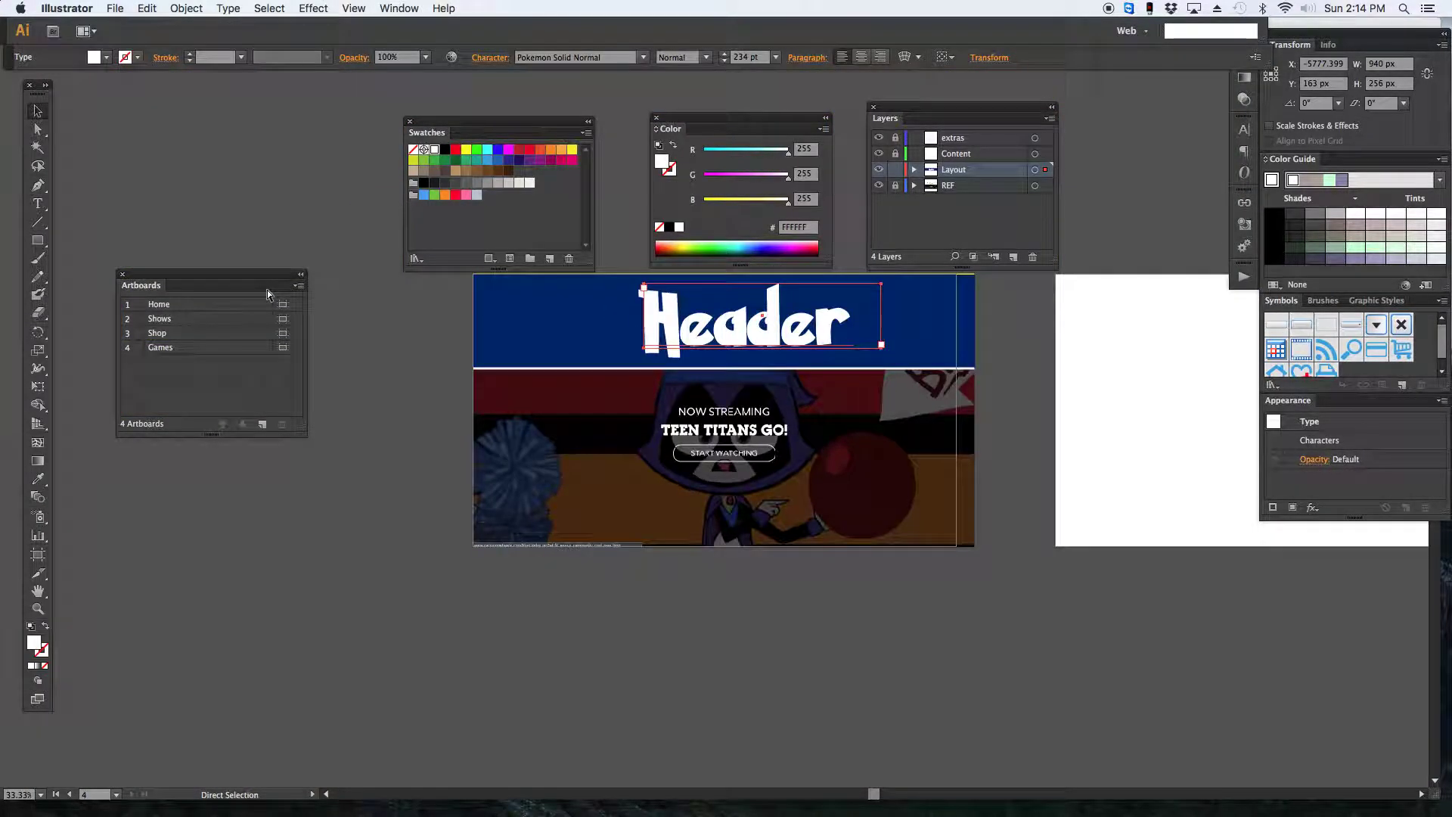
key("super+minus")
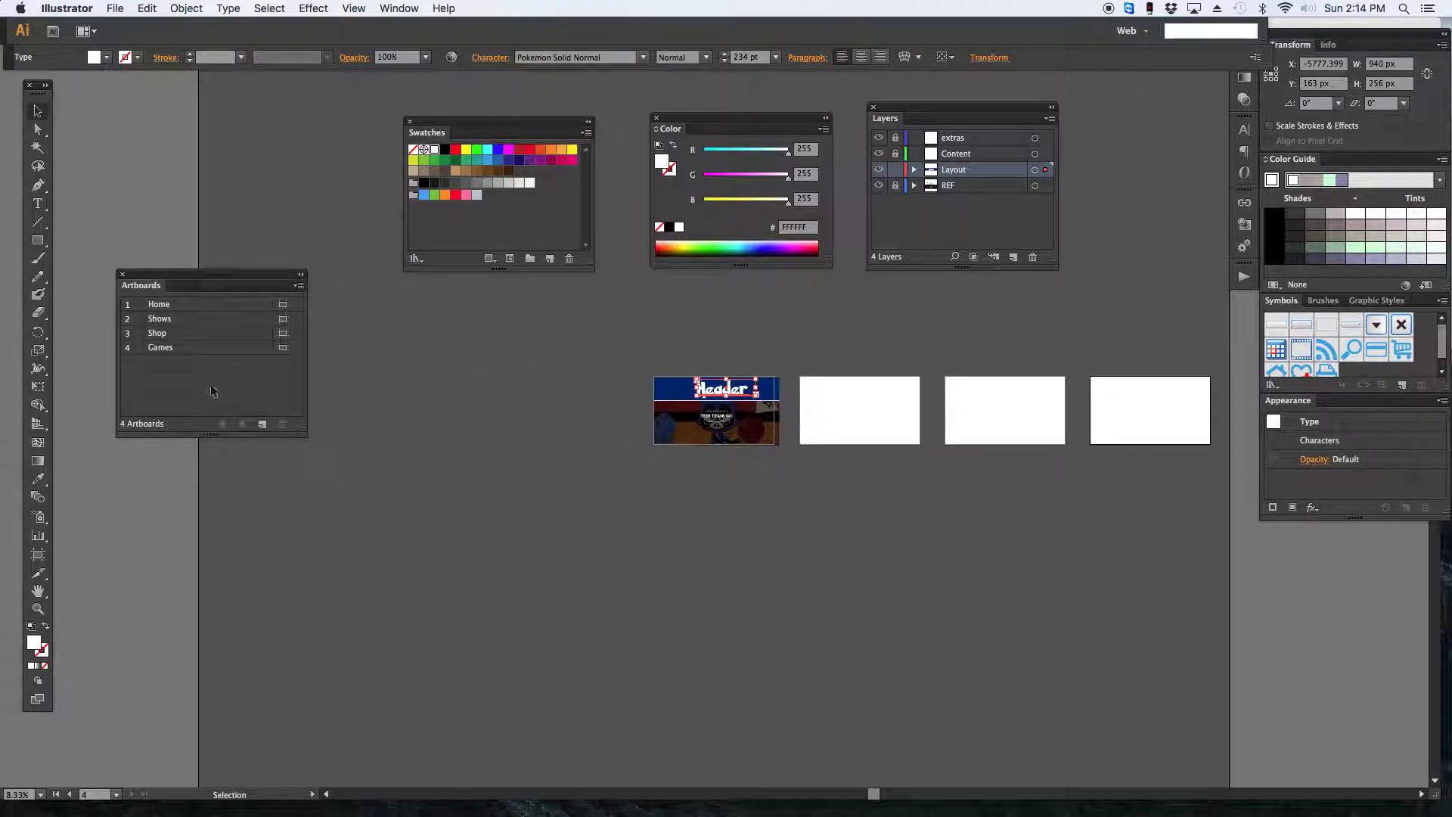
Draw a rectangle about 966 × 507 px directly below the header's white line, starting at the Home artboard's left edge.
left_click(38, 609)
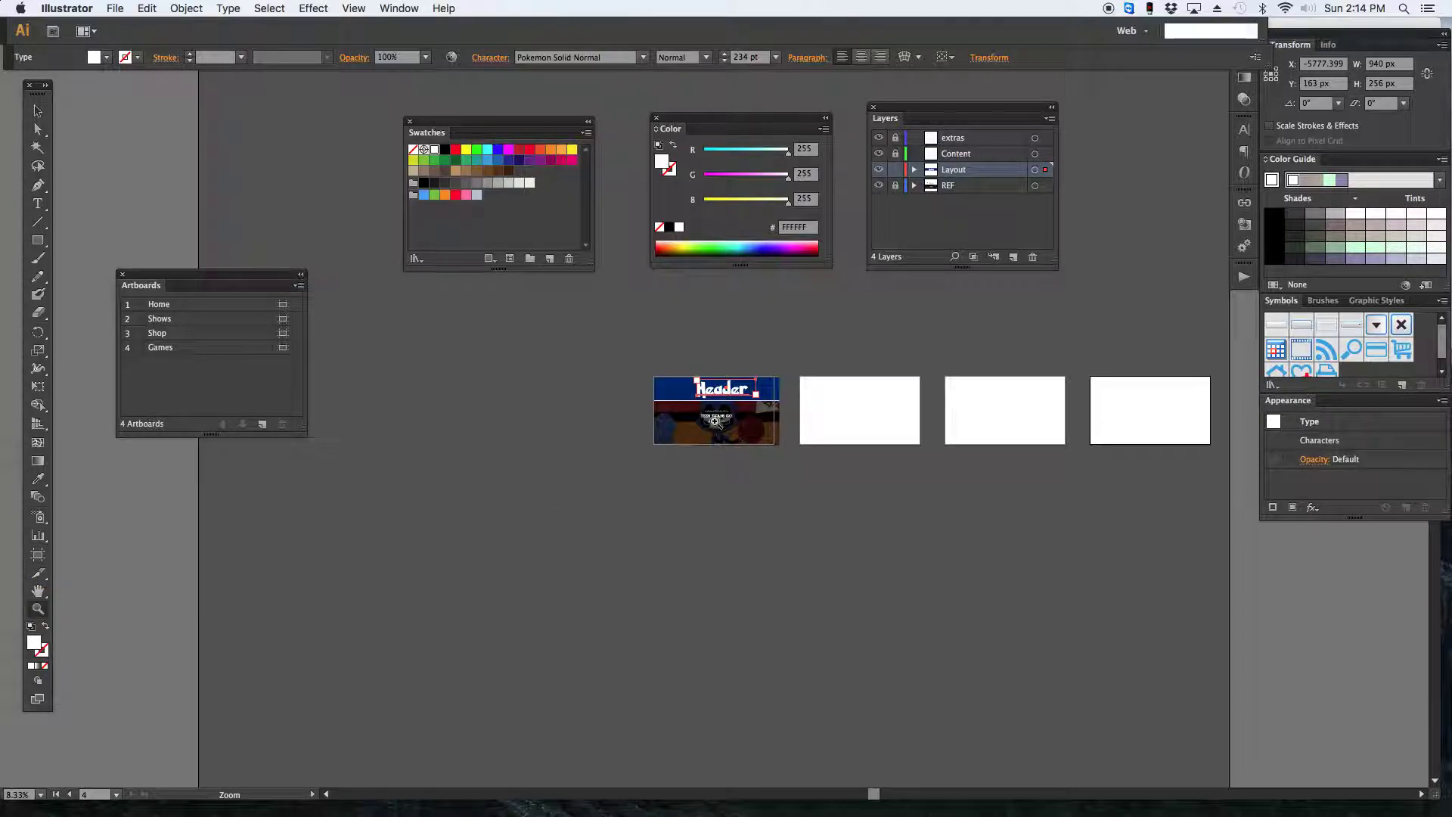
left_click_drag(669, 394, 778, 445)
key("super+minus")
key("super+minus")
key("super+minus")
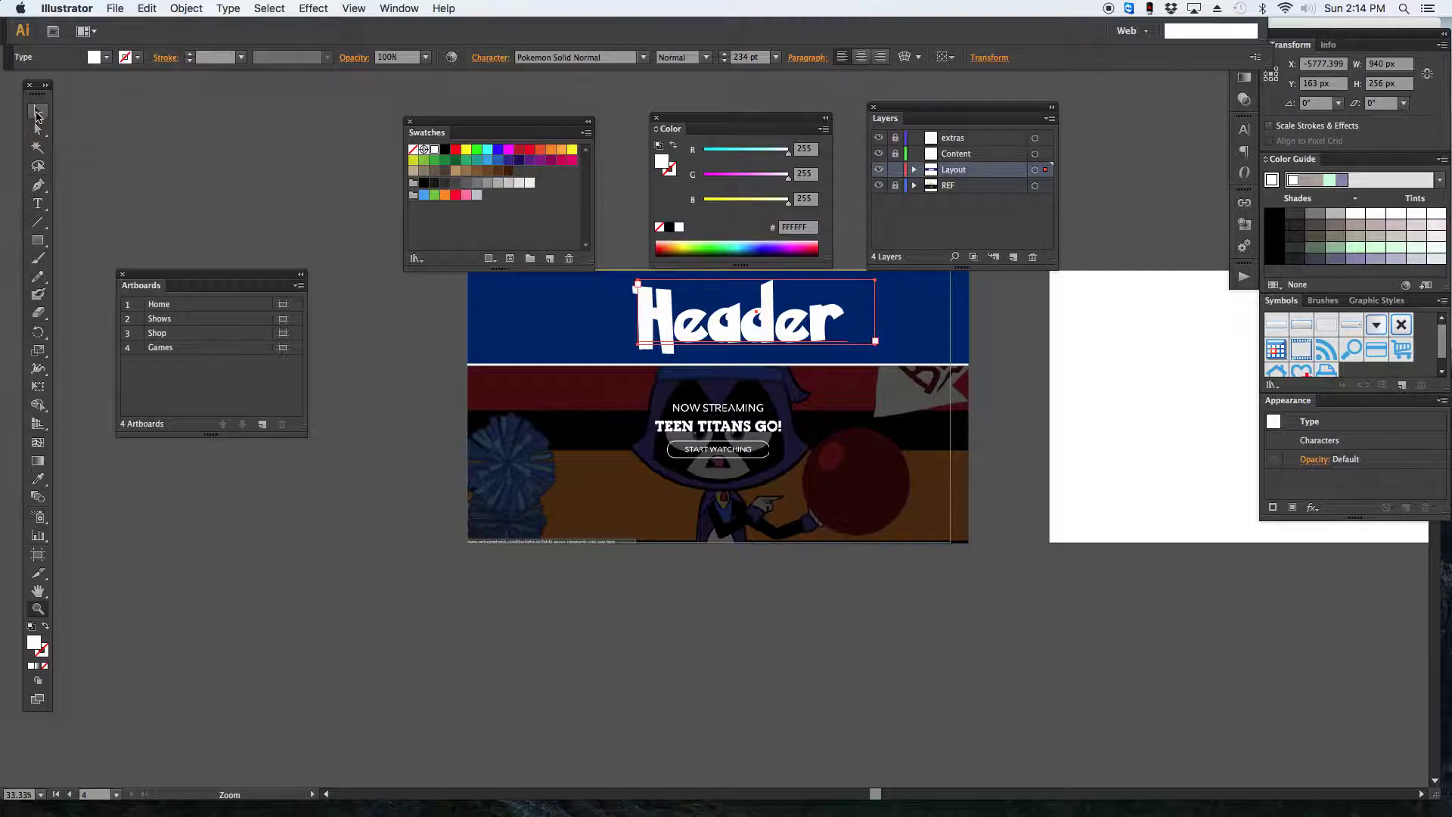
left_click(38, 114)
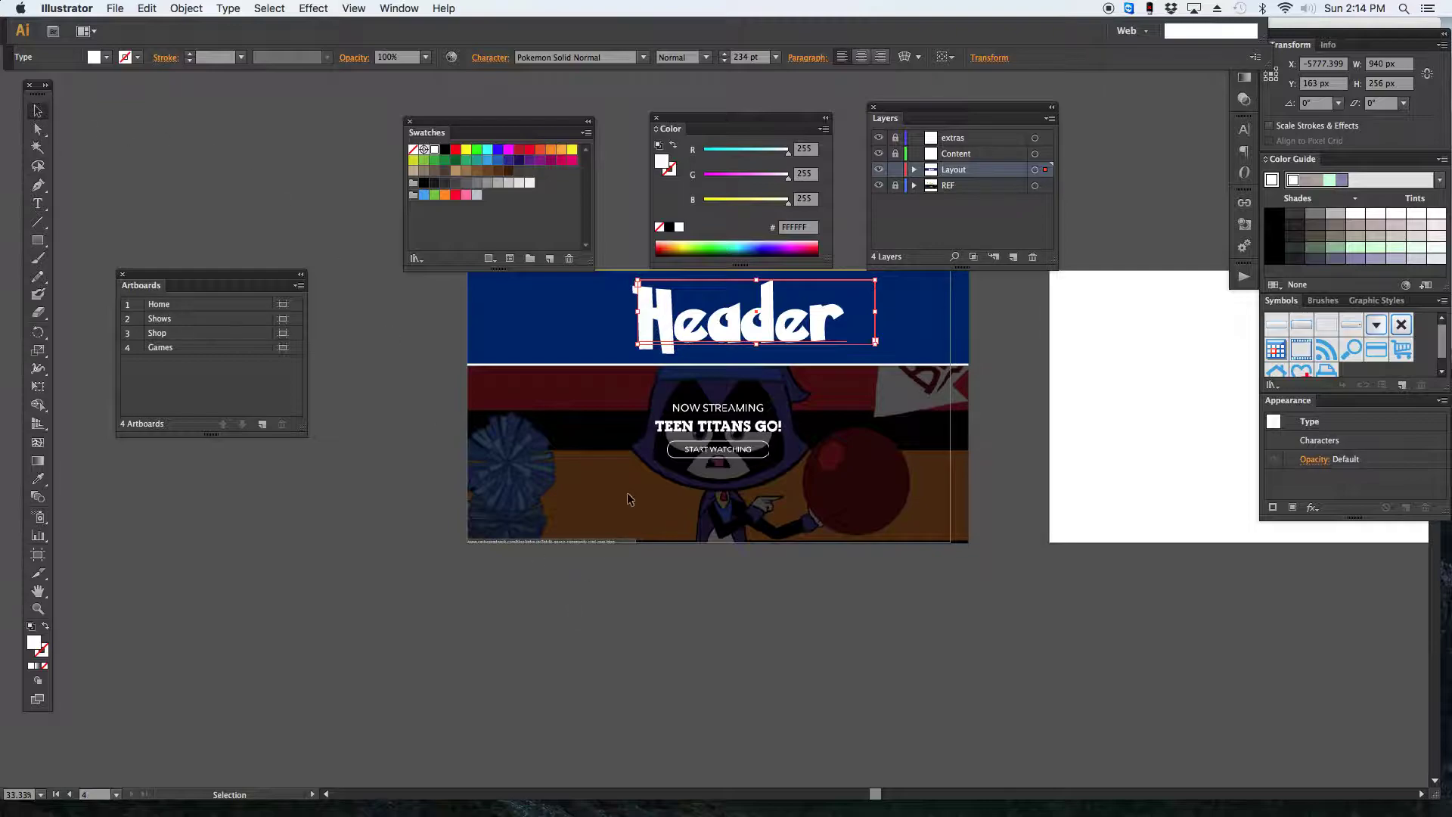
key("space")
left_click_drag(593, 418, 521, 520)
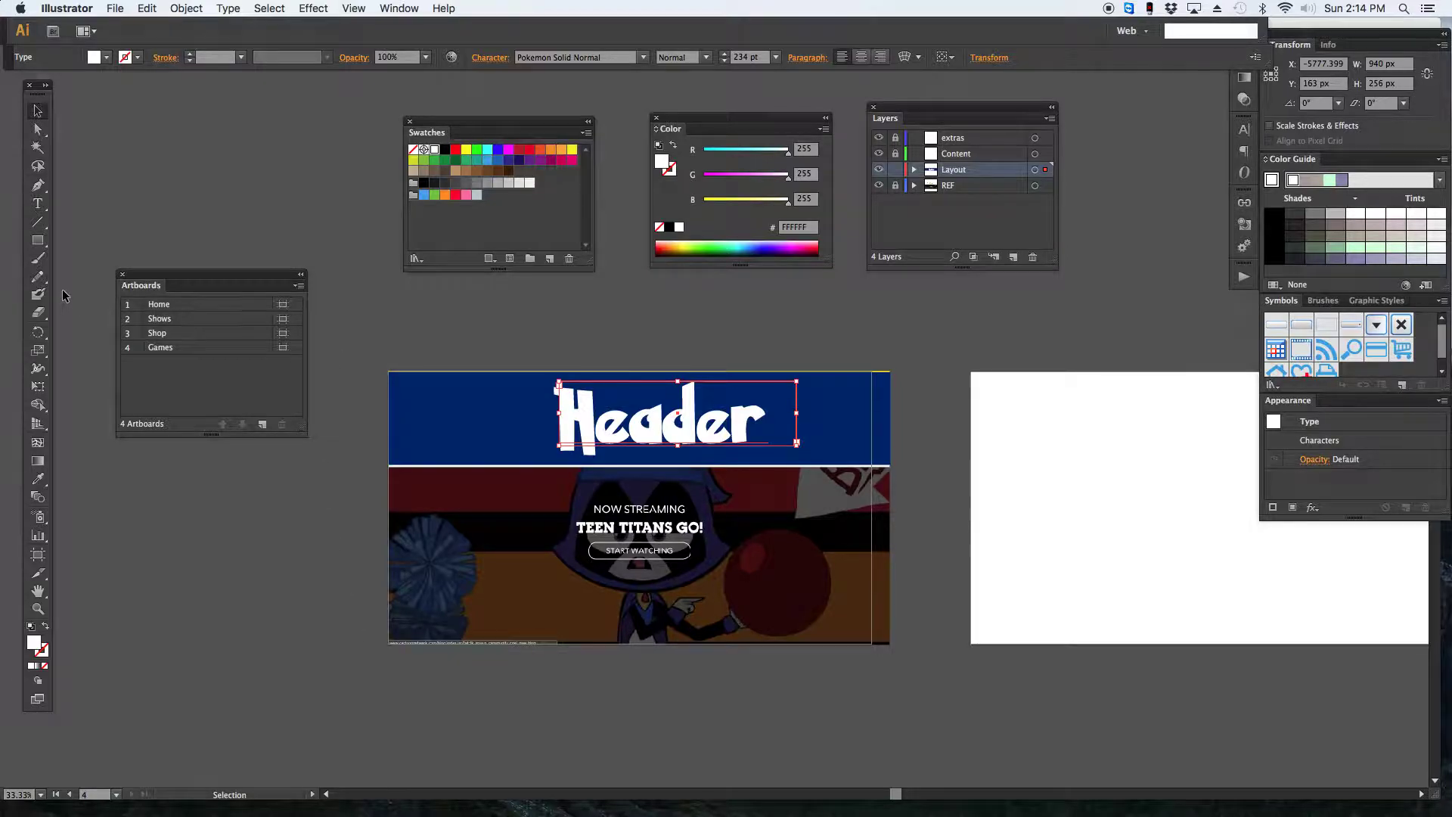
left_click(38, 240)
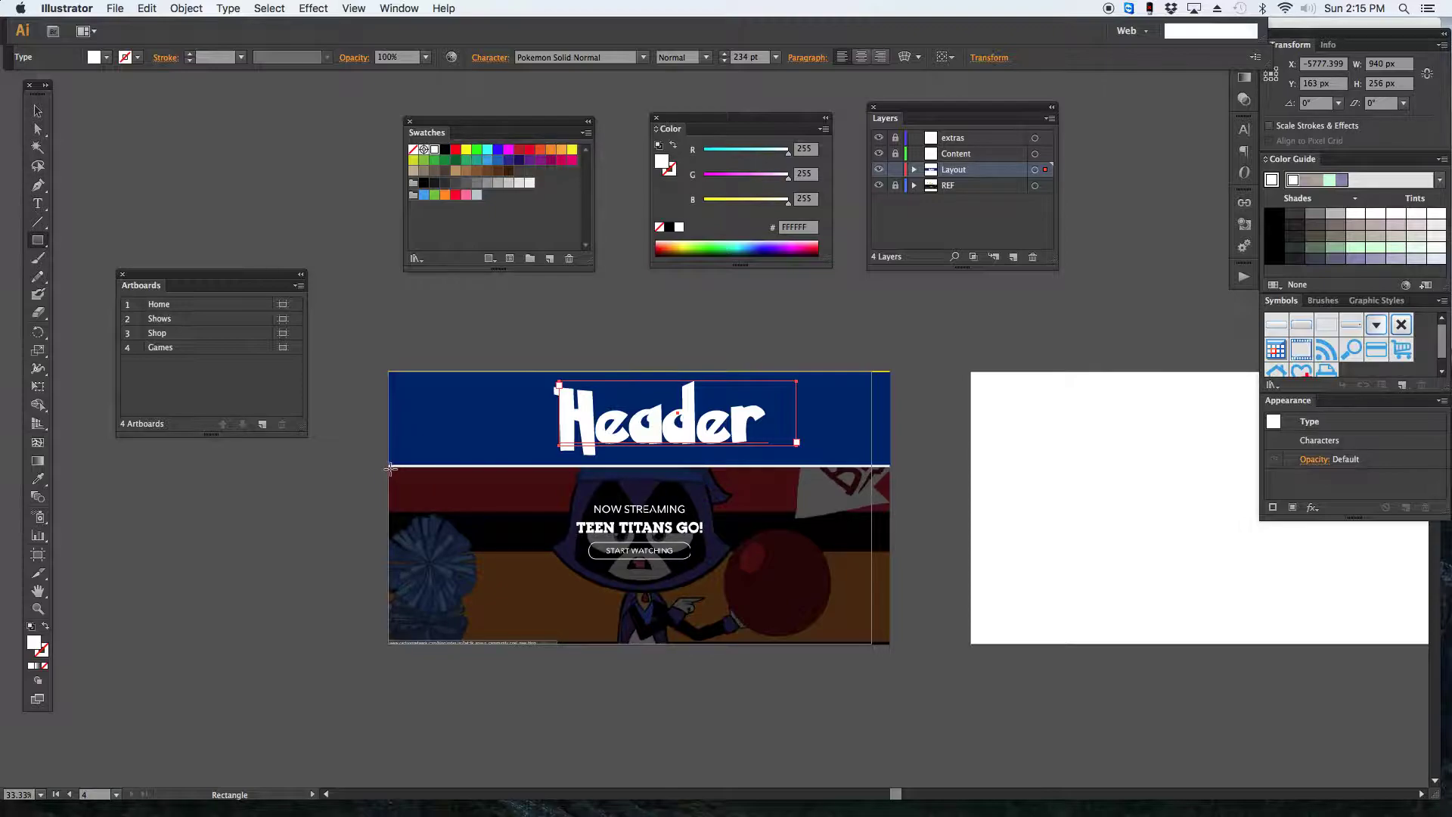
left_click_drag(388, 467, 632, 595)
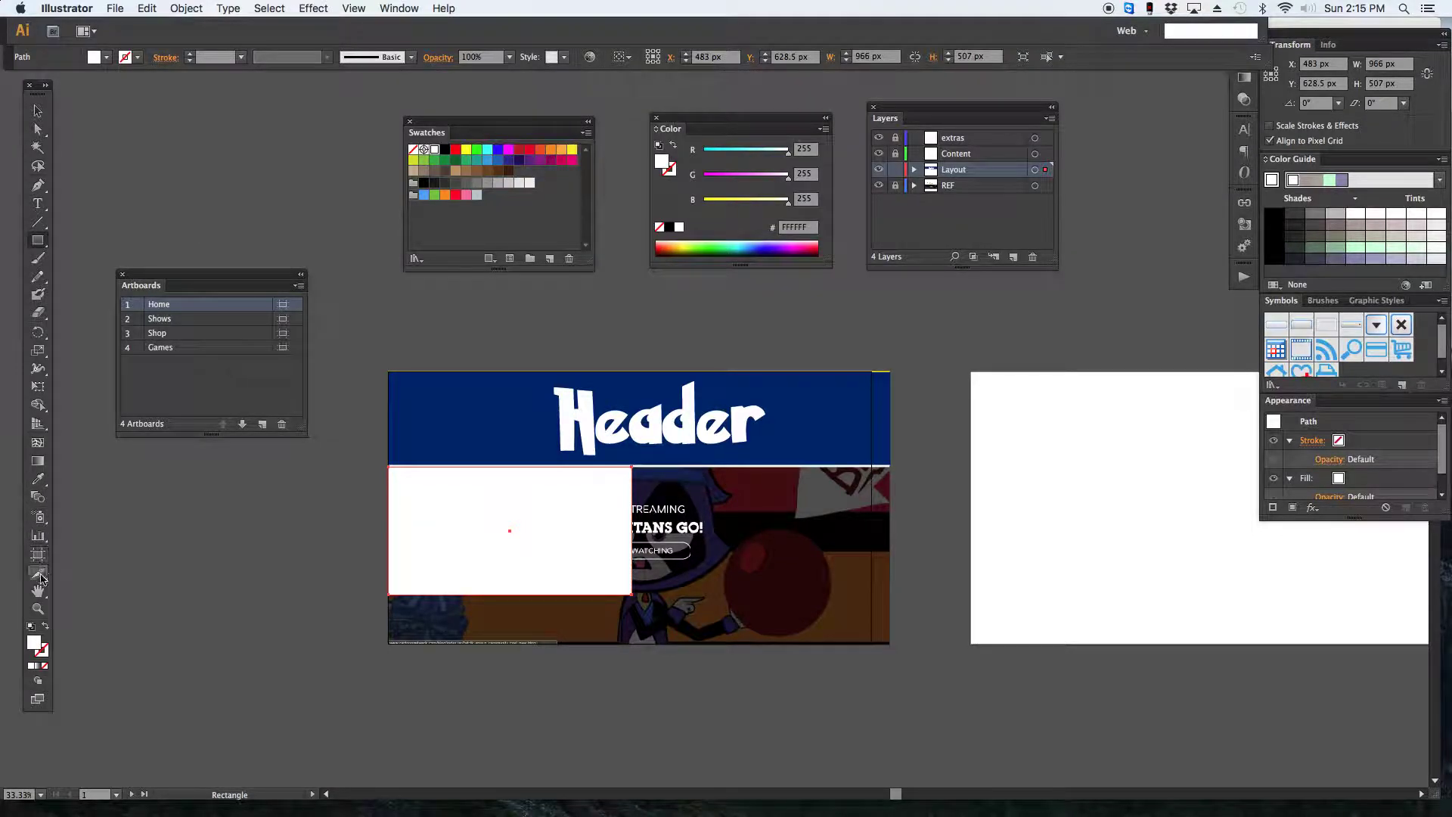
Fill the new rectangle with the header's dark blue using the Eyedropper, and deselect it.
left_click(39, 478)
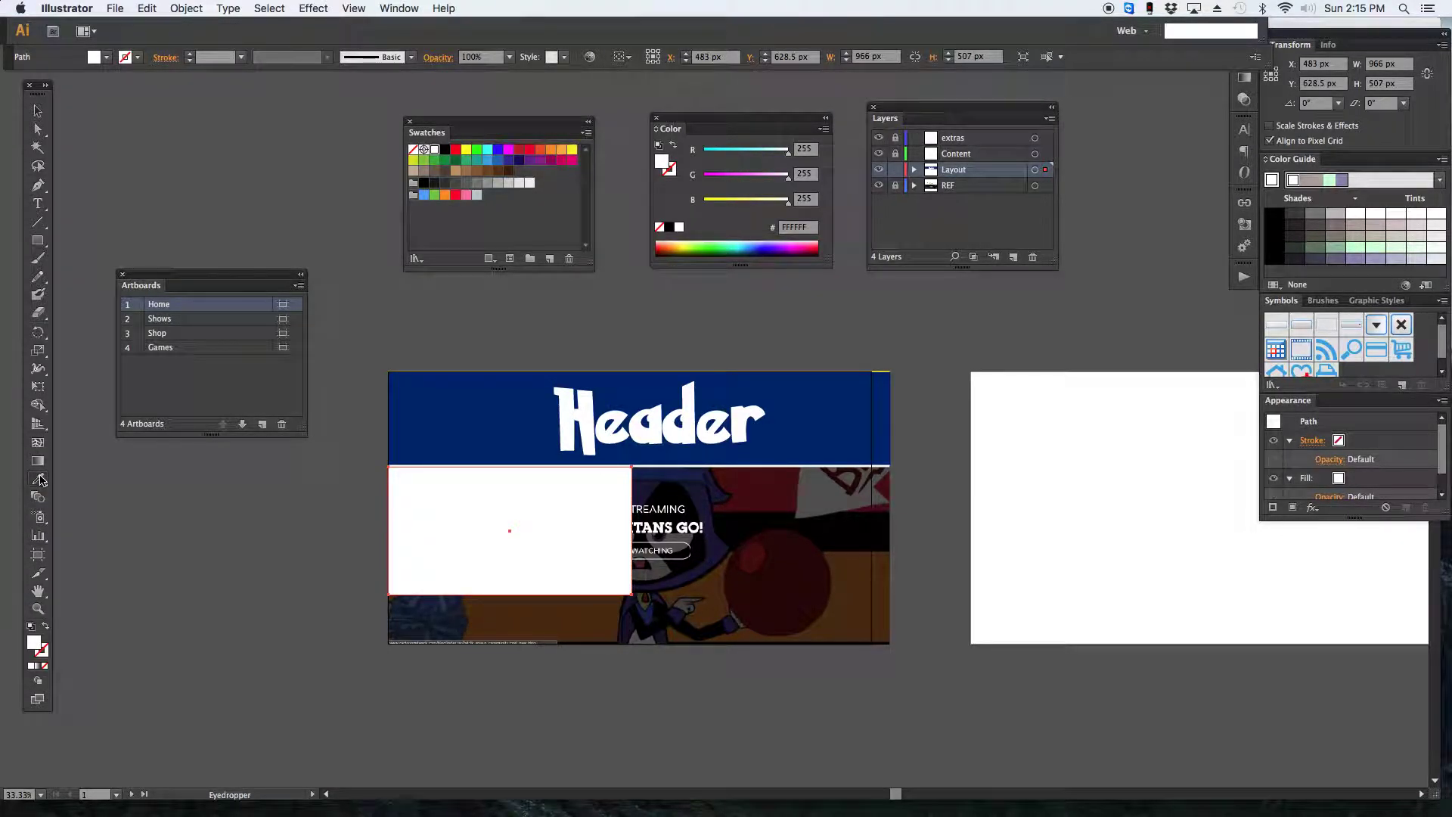
left_click(506, 409)
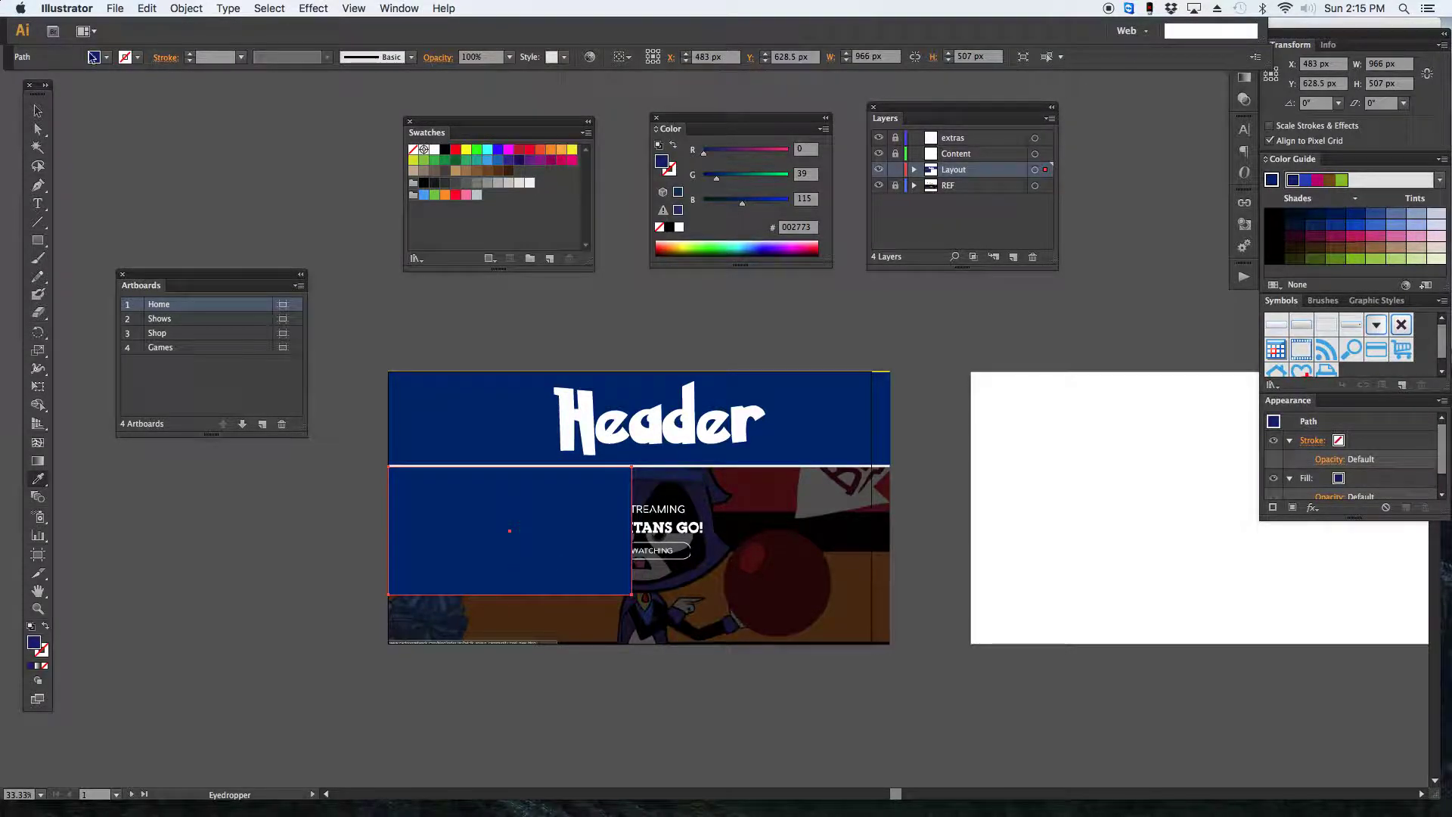
left_click(38, 111)
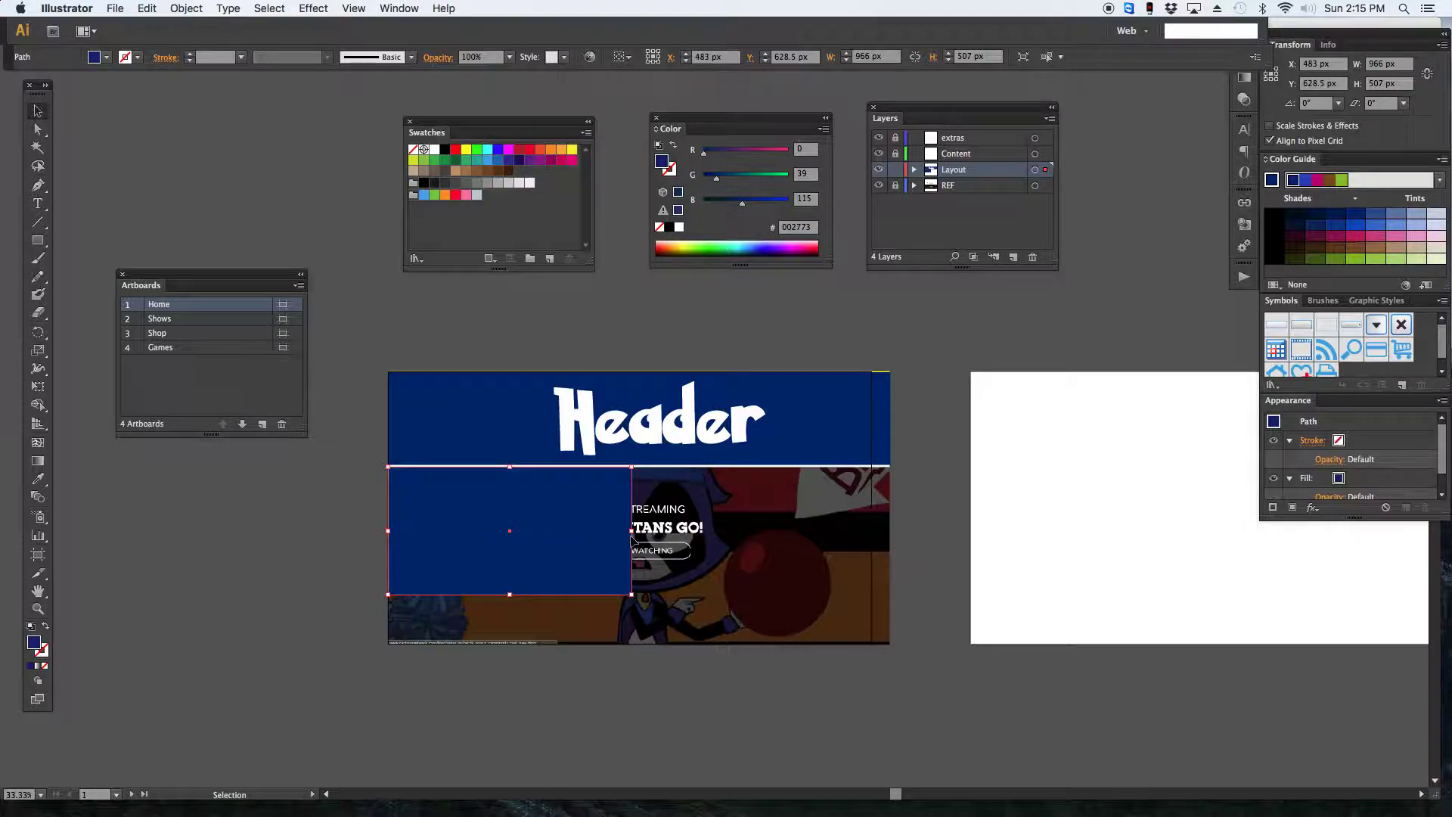
left_click(247, 587)
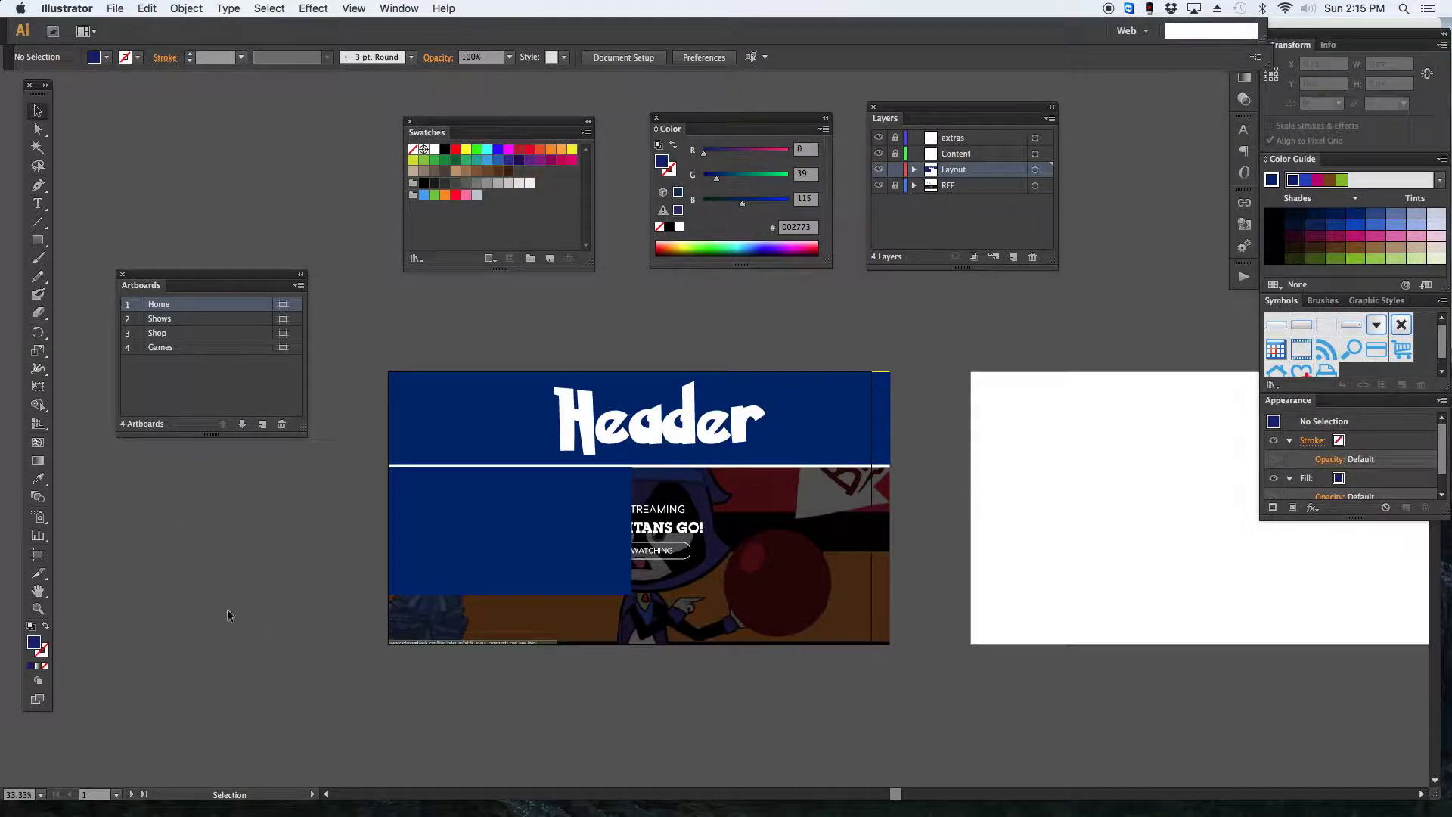
Create an area text frame about 711 × 414 px beside the blue rectangle and set its font size to 21 pt.
left_click(39, 206)
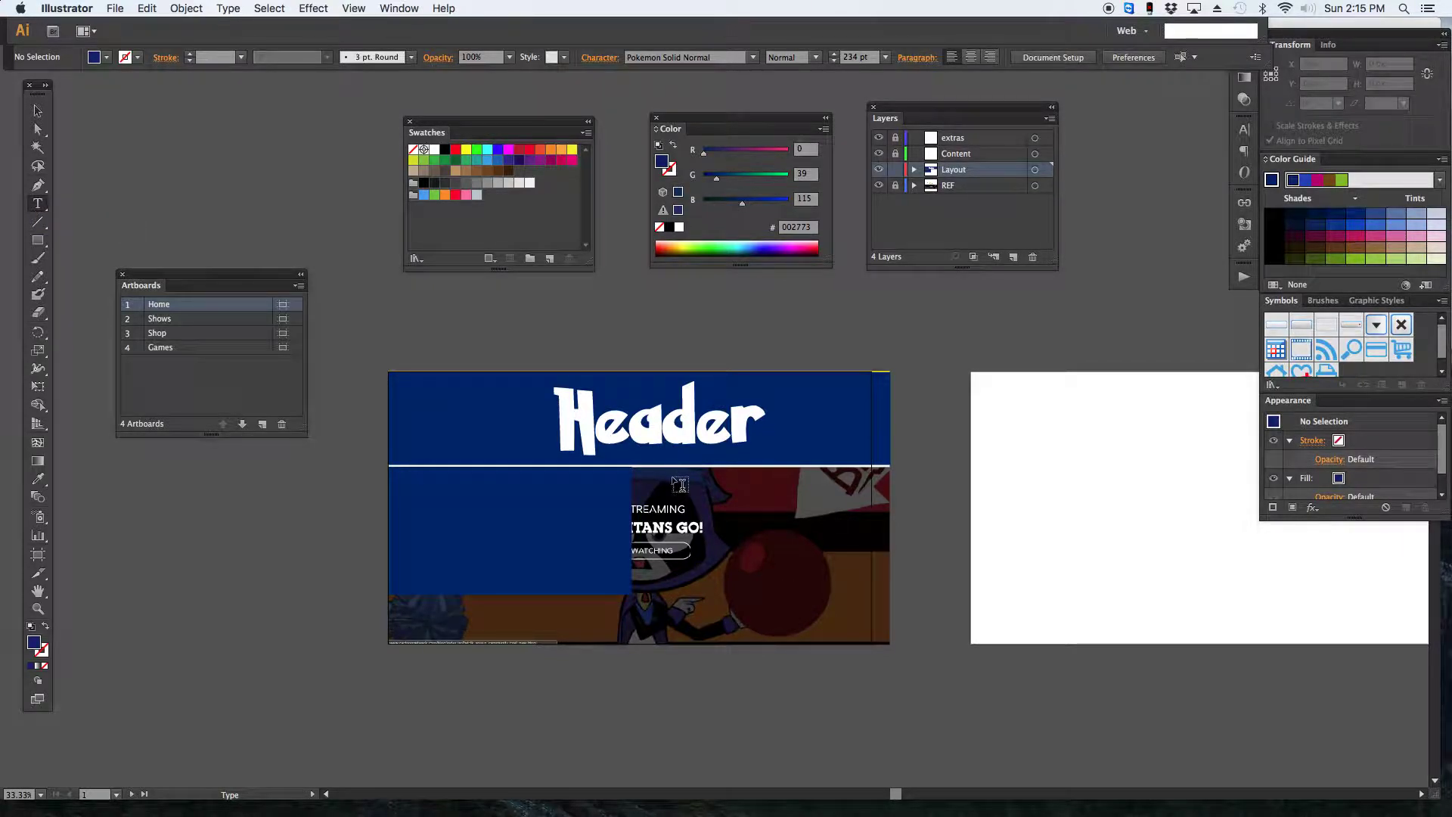
left_click_drag(673, 478, 852, 581)
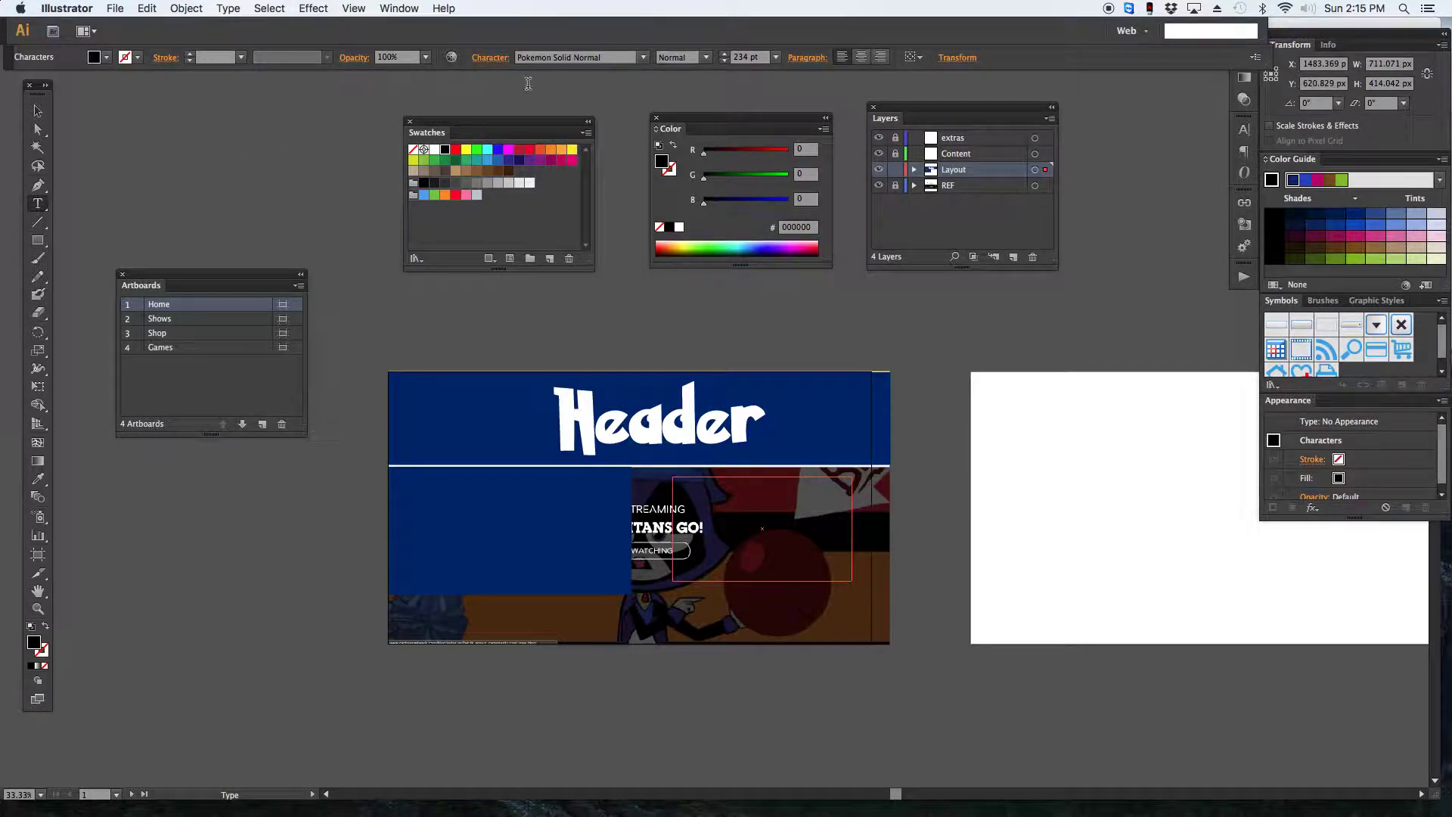
left_click(492, 58)
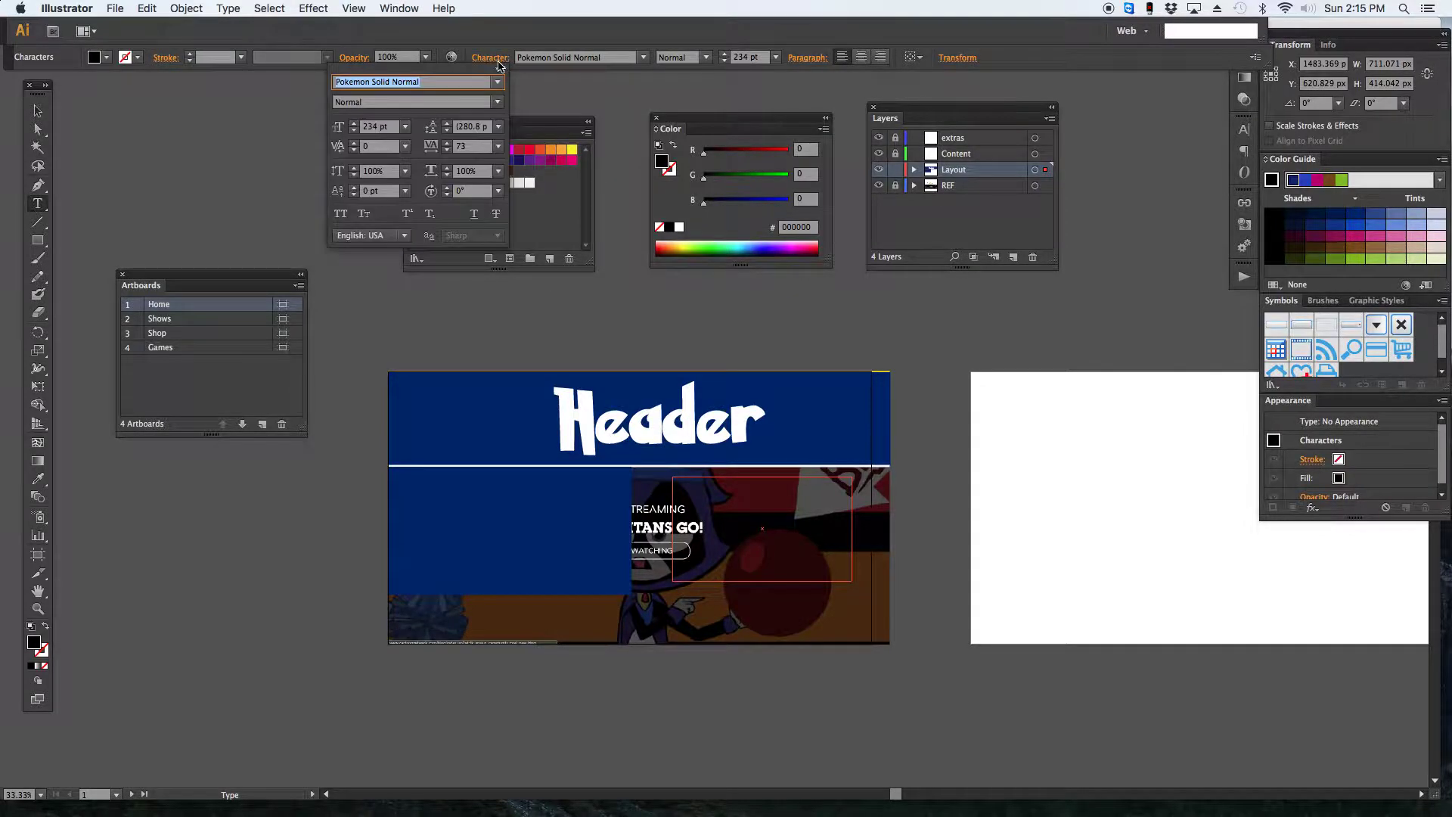
left_click(406, 129)
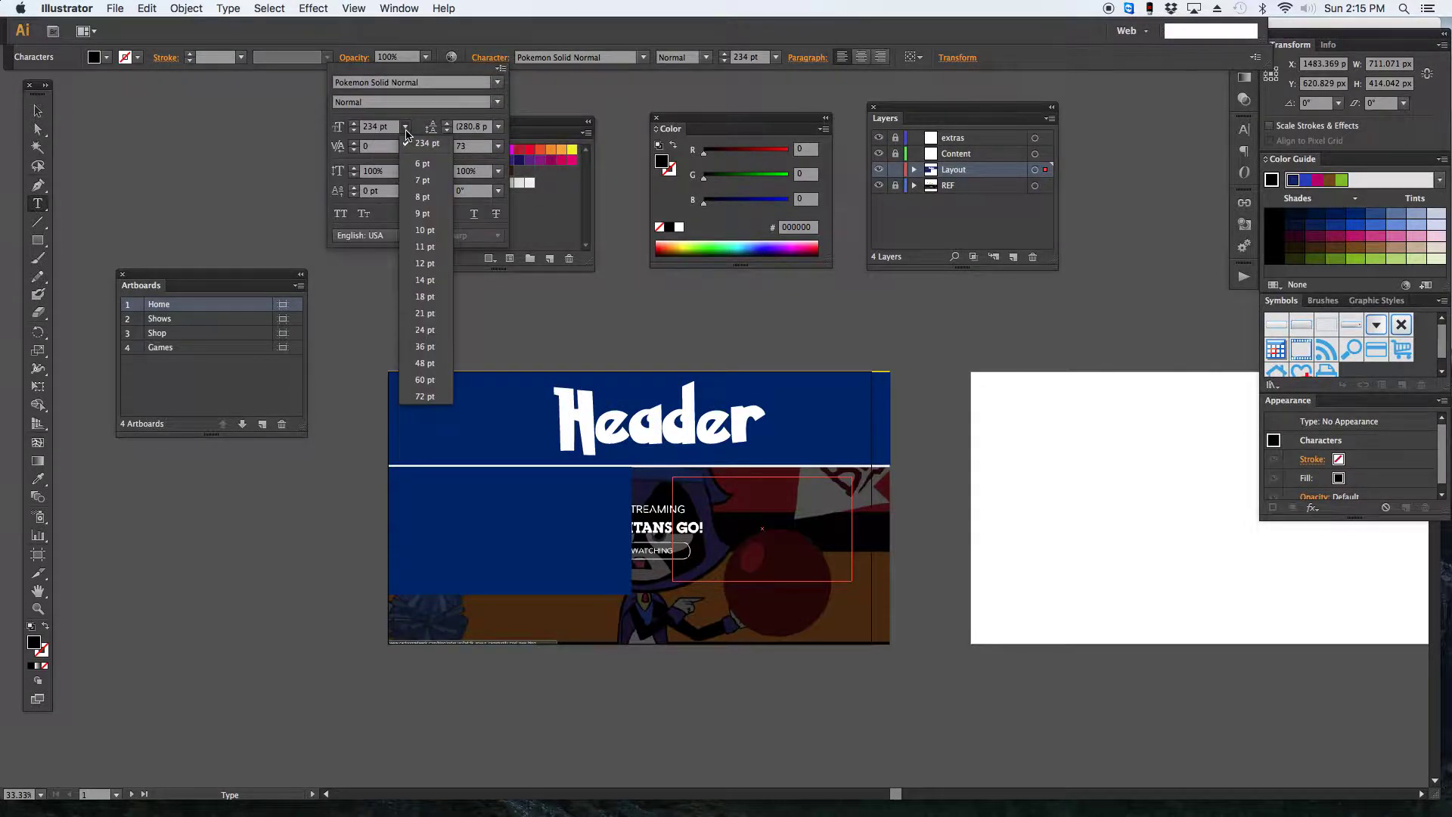
left_click(427, 316)
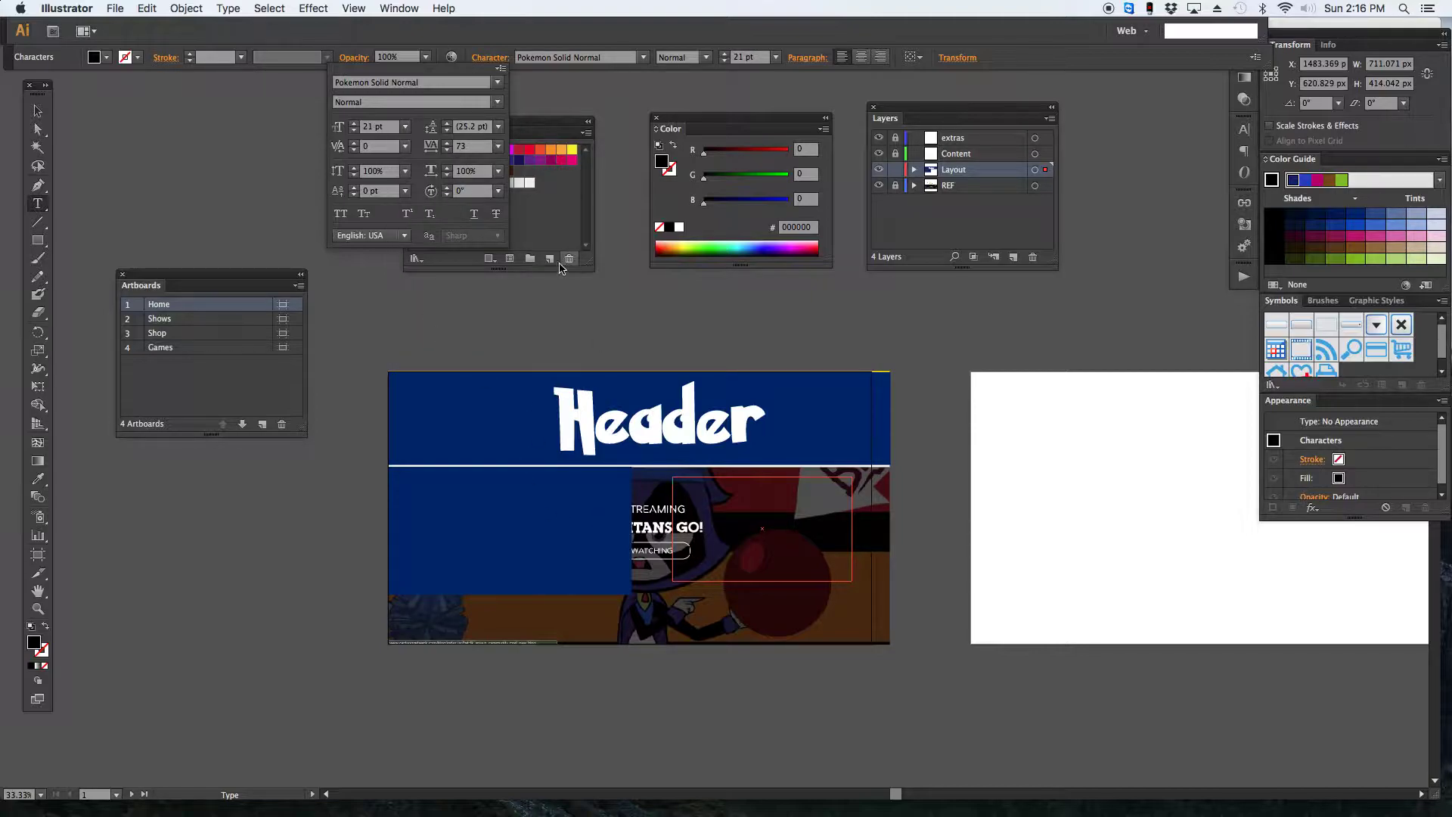
Switch to Chrome and search Google for "dummy text" in a new tab.
mouse_move(243, 815)
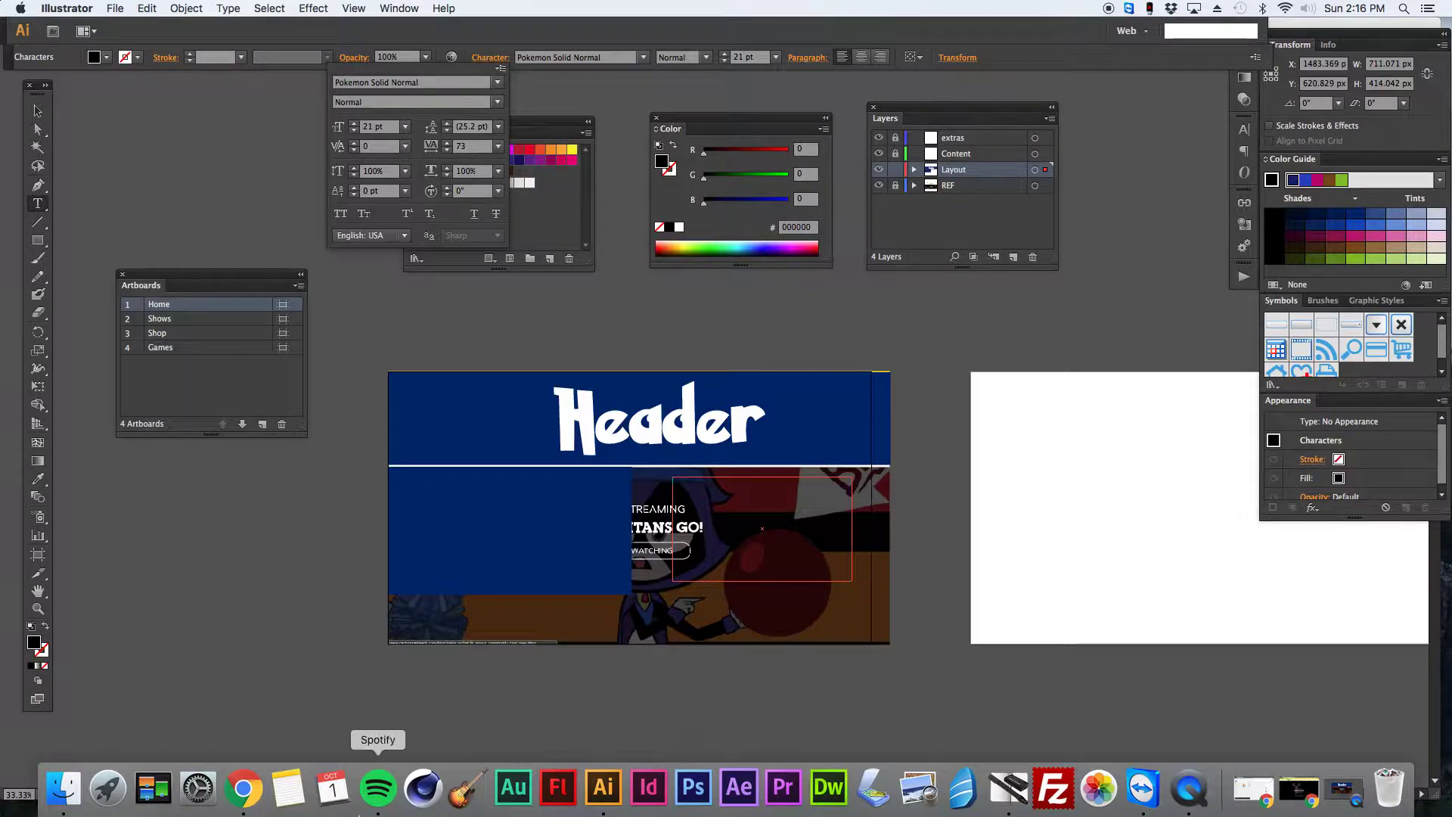
left_click(244, 793)
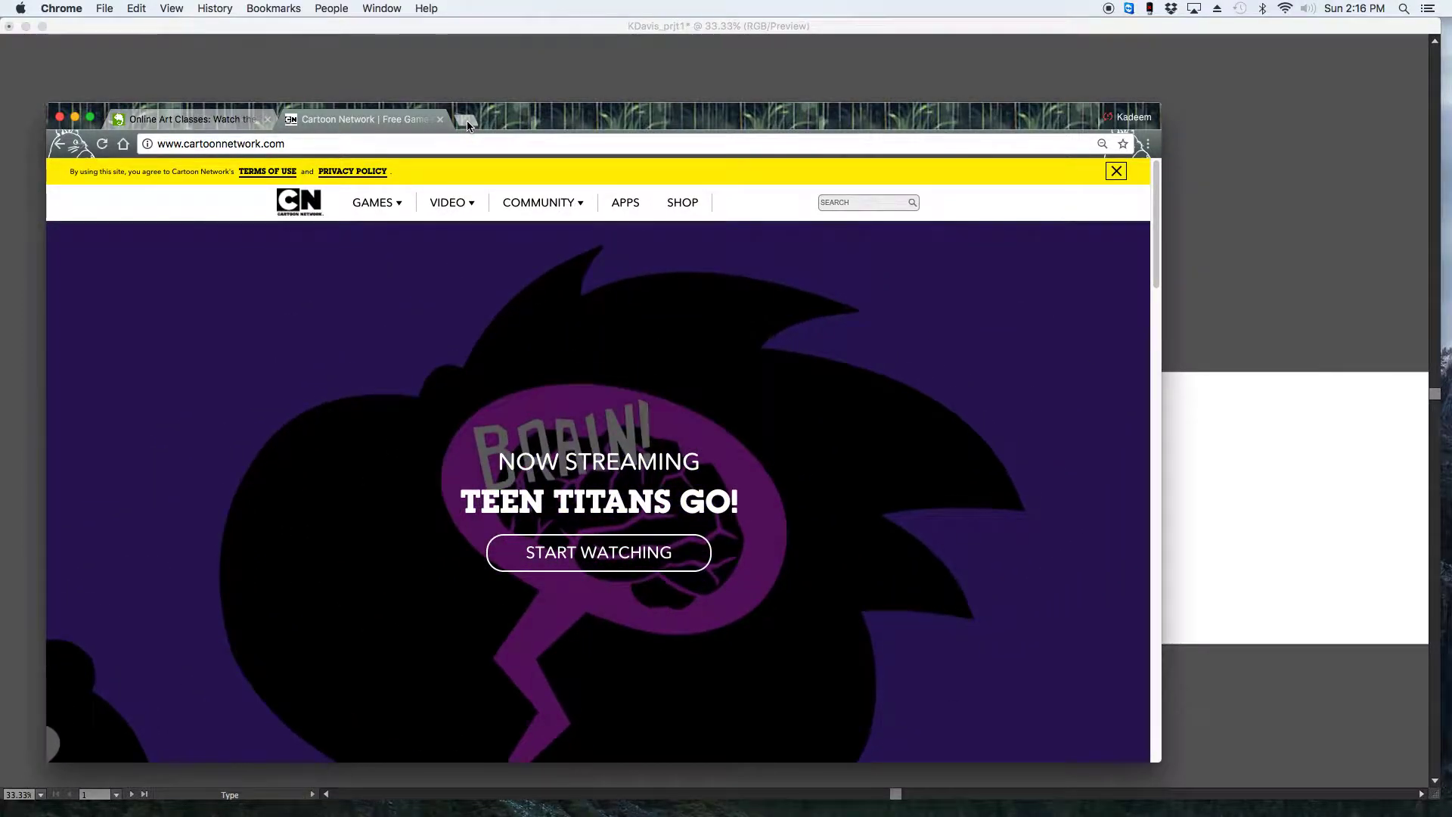
left_click(467, 121)
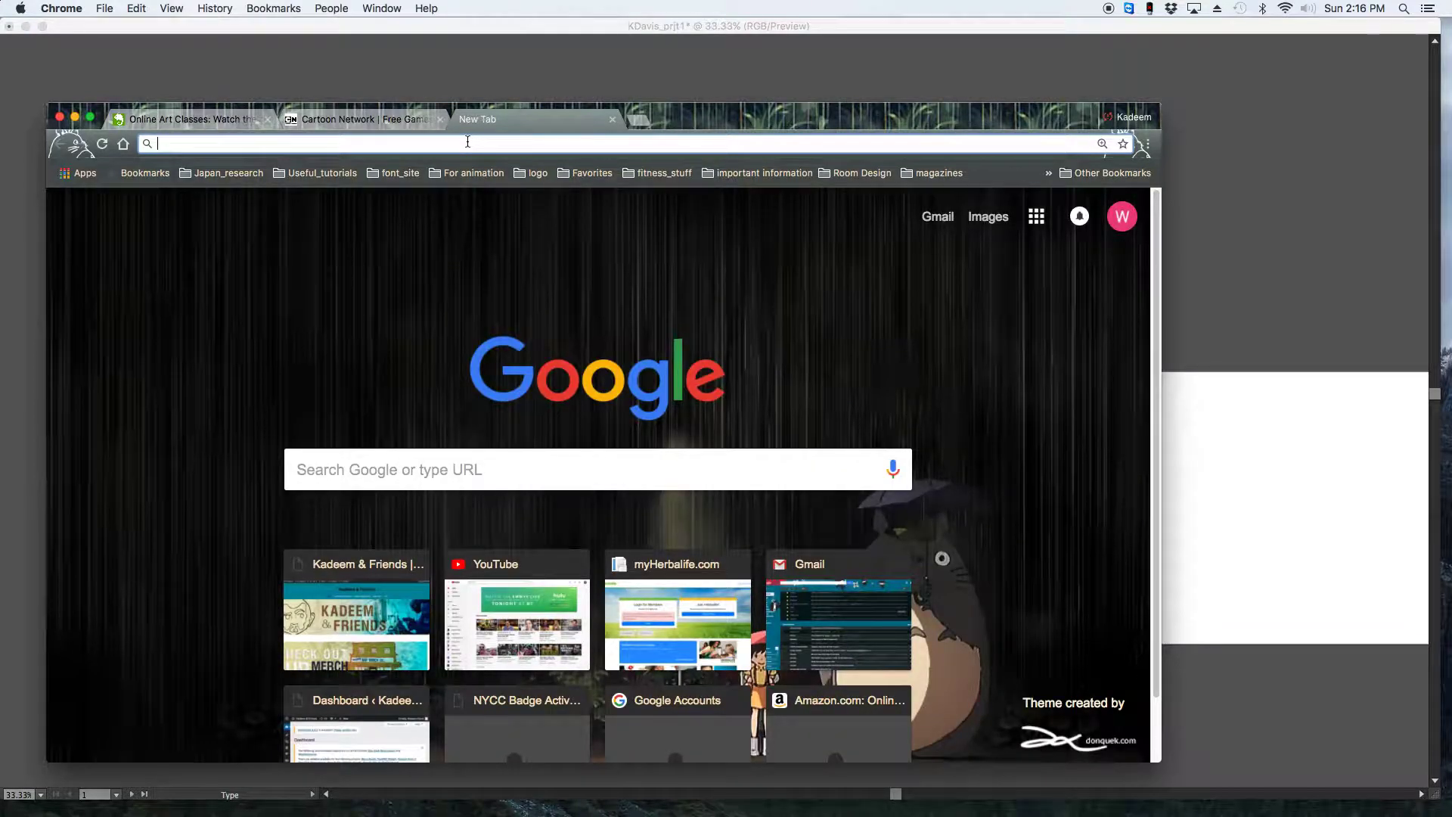
type("dumm")
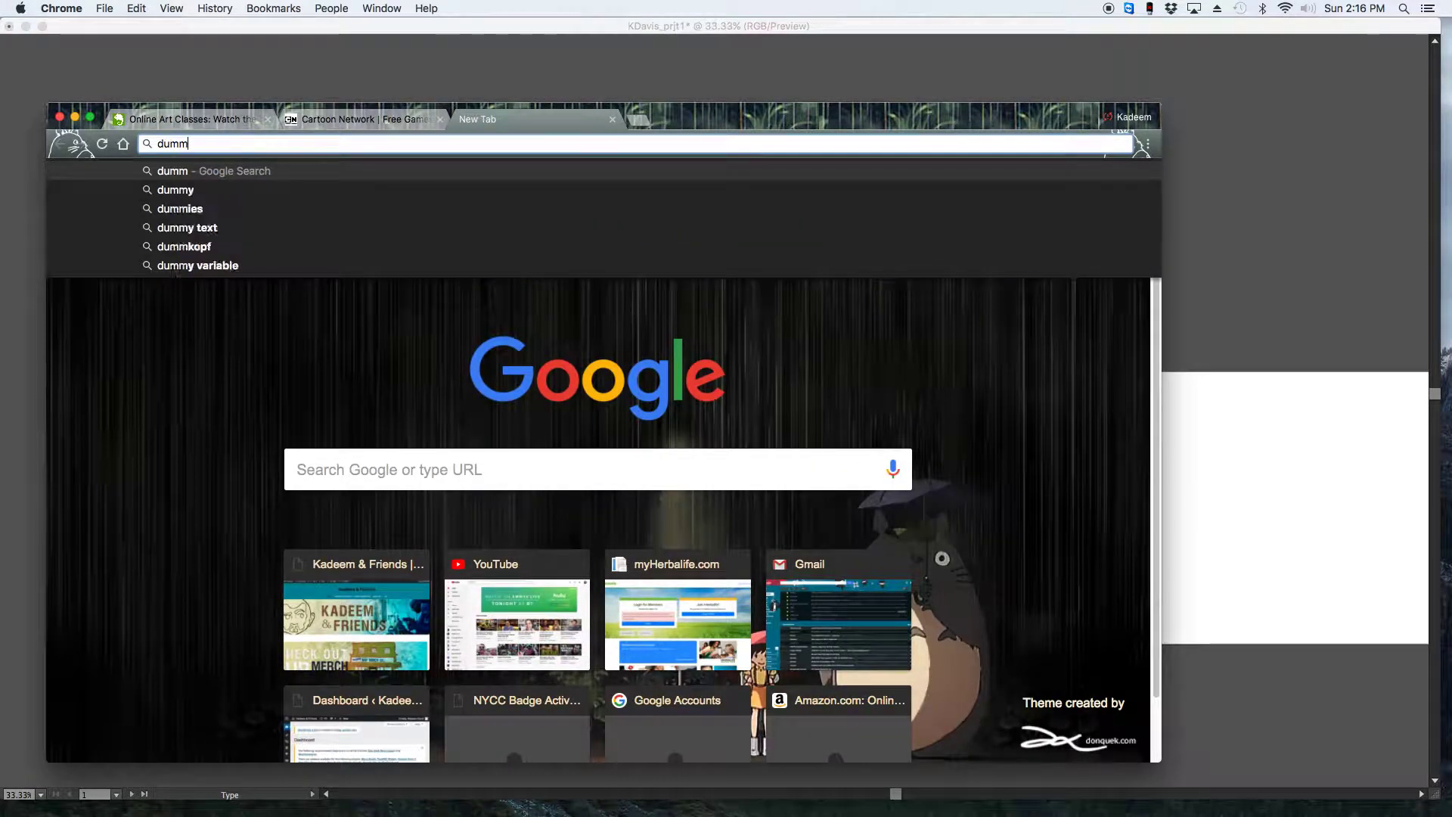
type("y text")
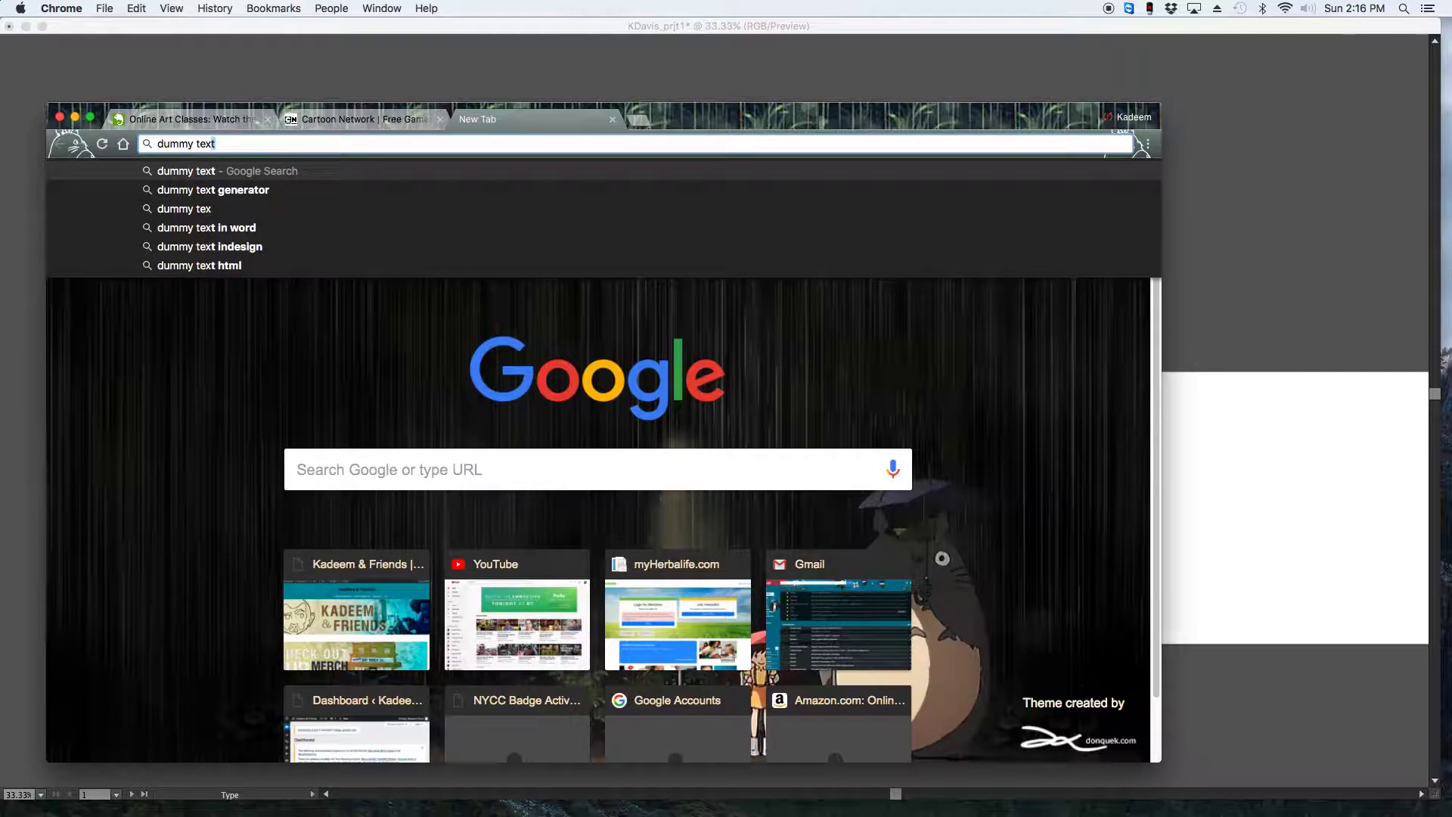
key("Return")
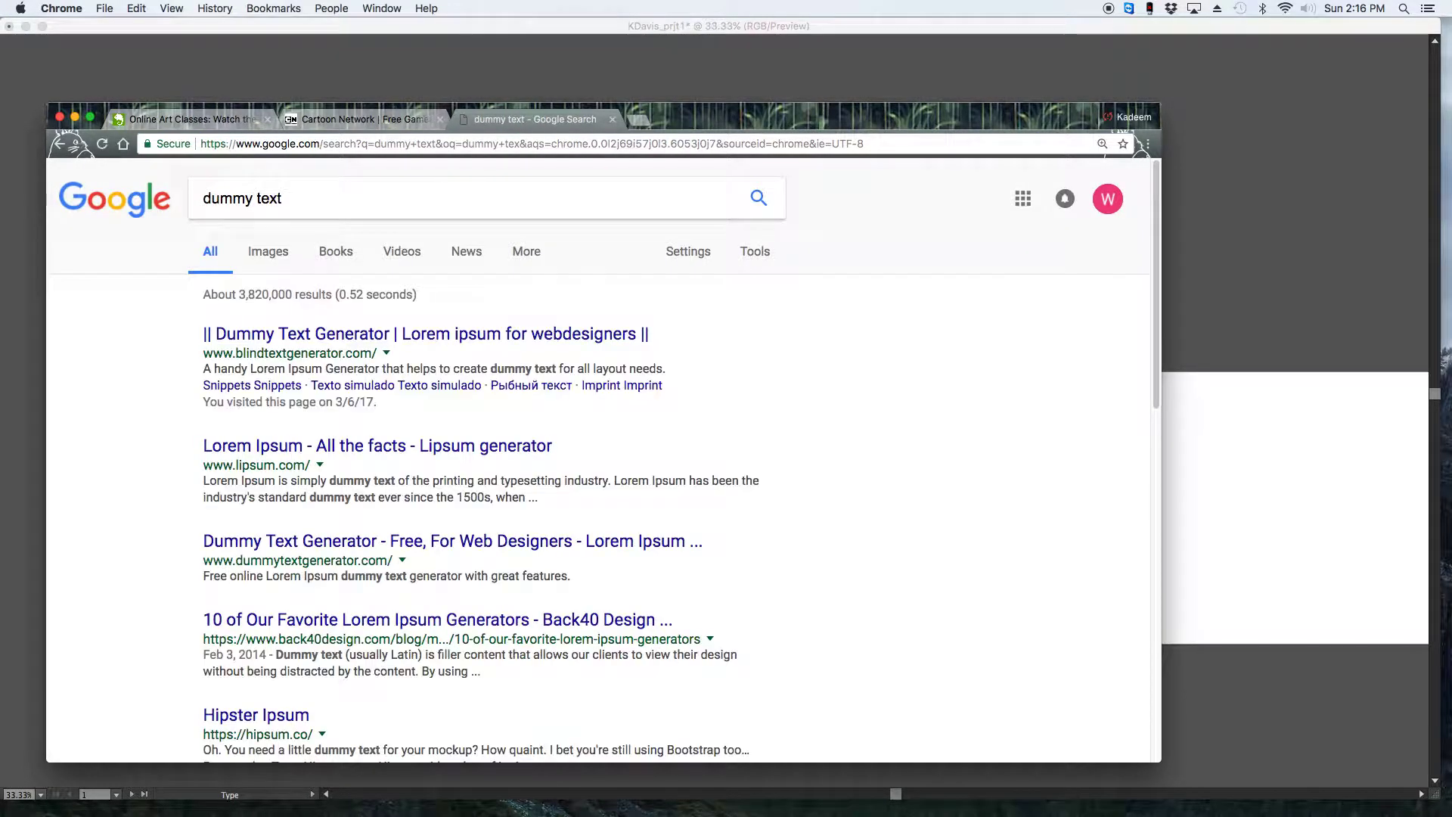
Open the blindtextgenerator.com result, copy the first five lines of its Lorem ipsum text, and minimize the browser window.
left_click(439, 337)
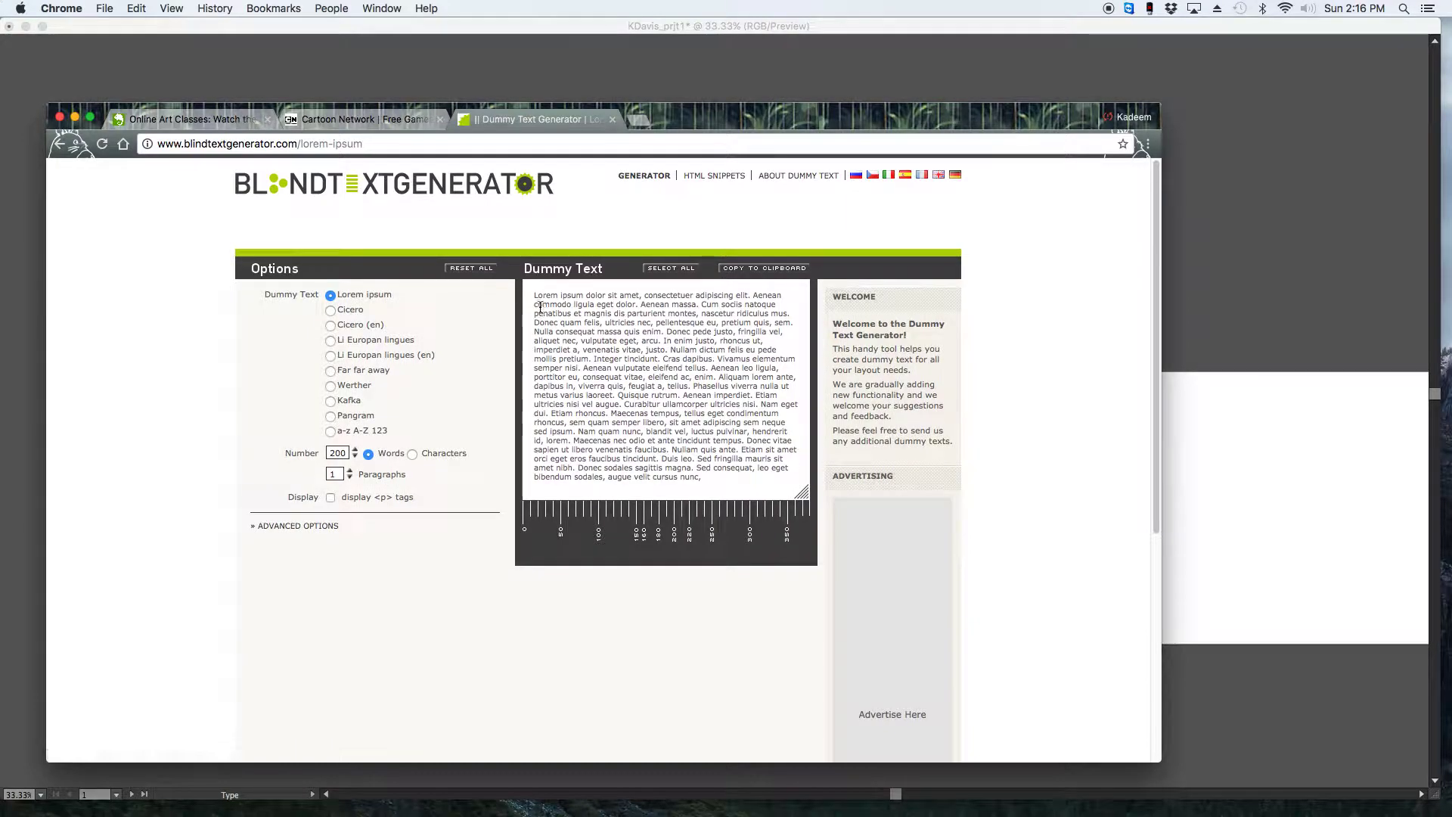
left_click_drag(536, 299, 779, 331)
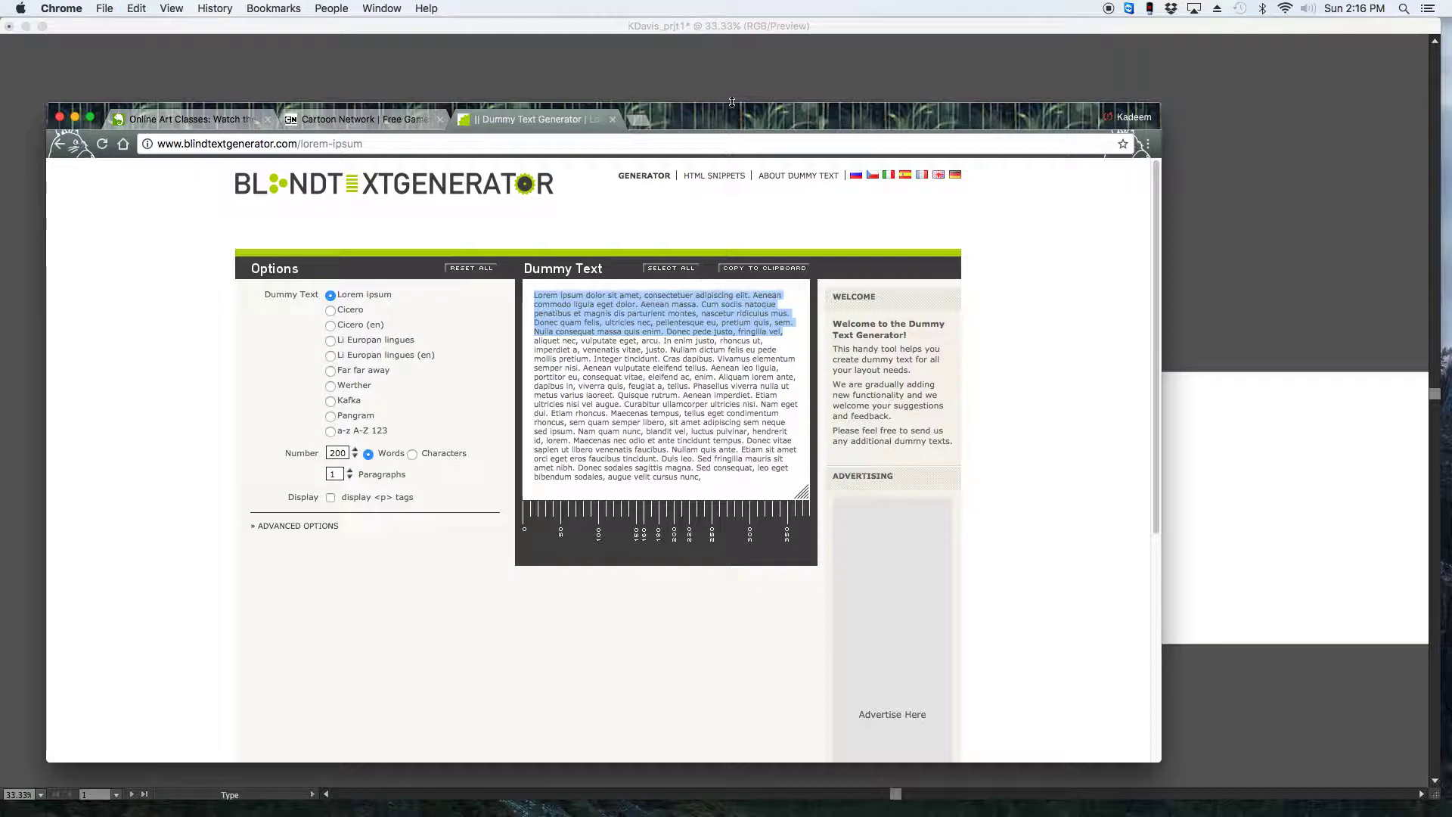
left_click(76, 118)
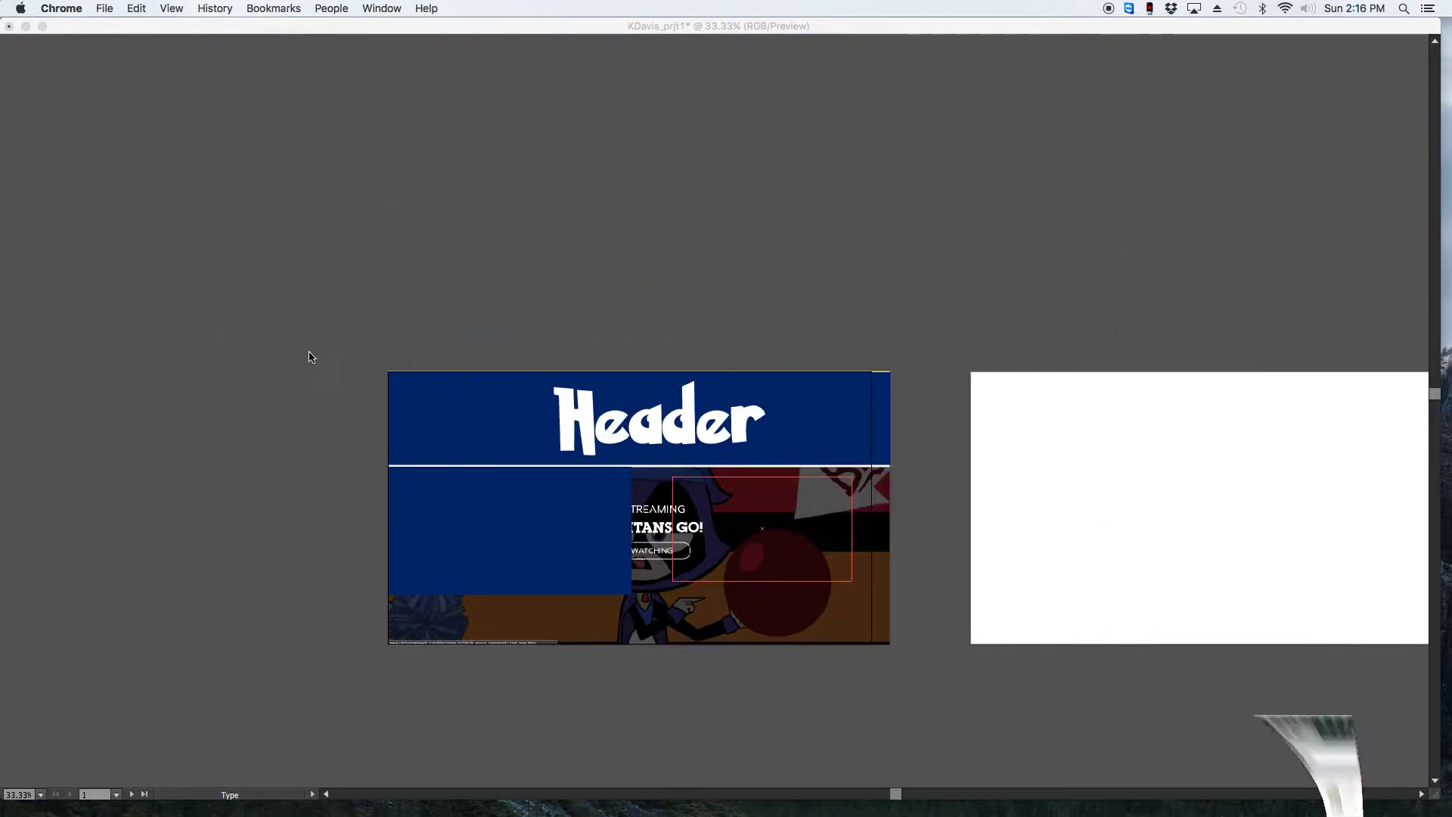
In Illustrator, paste the copied Lorem ipsum into the text frame beside the blue rectangle and fill all of it white.
left_click(684, 500)
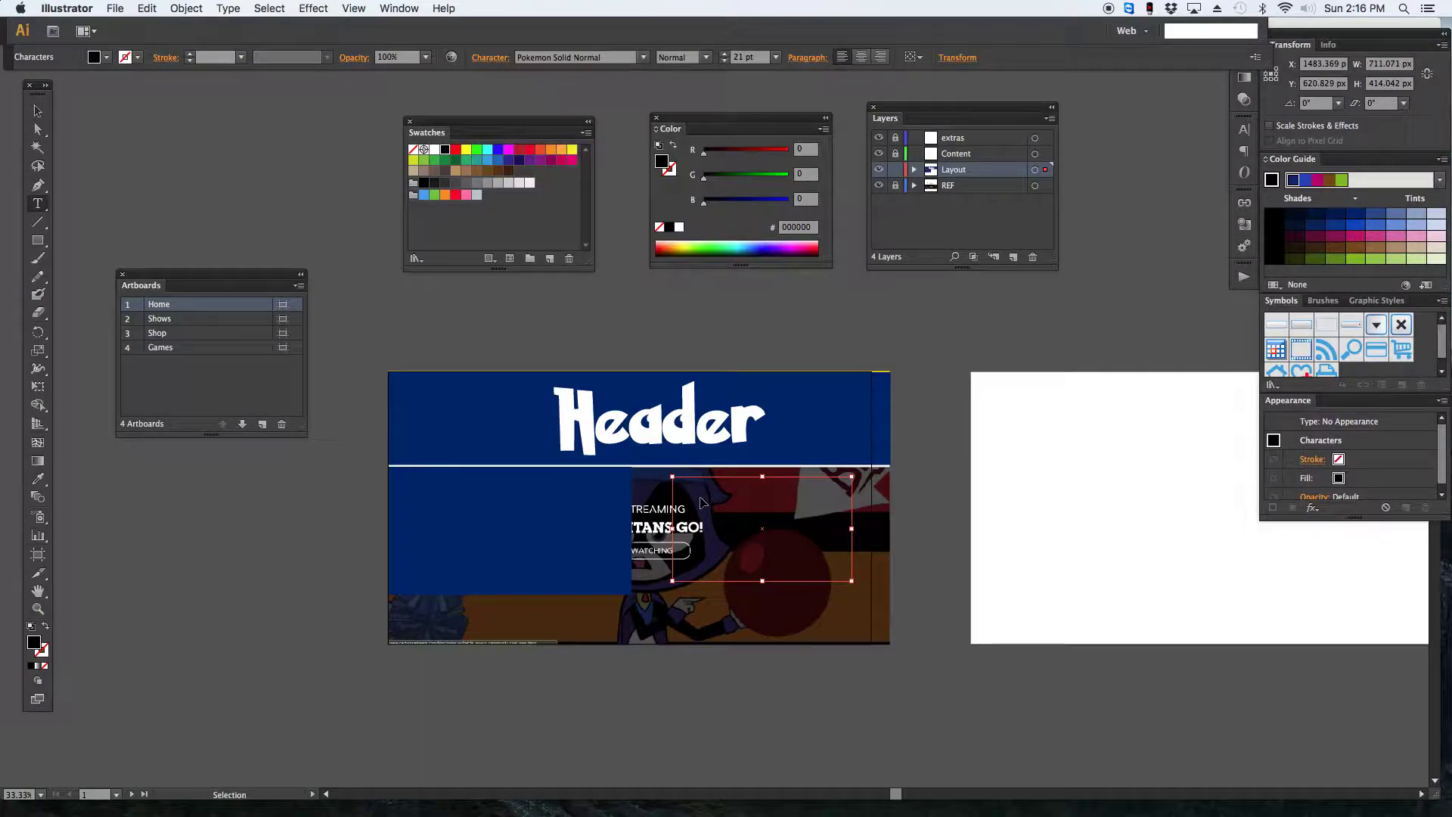
left_click(701, 495)
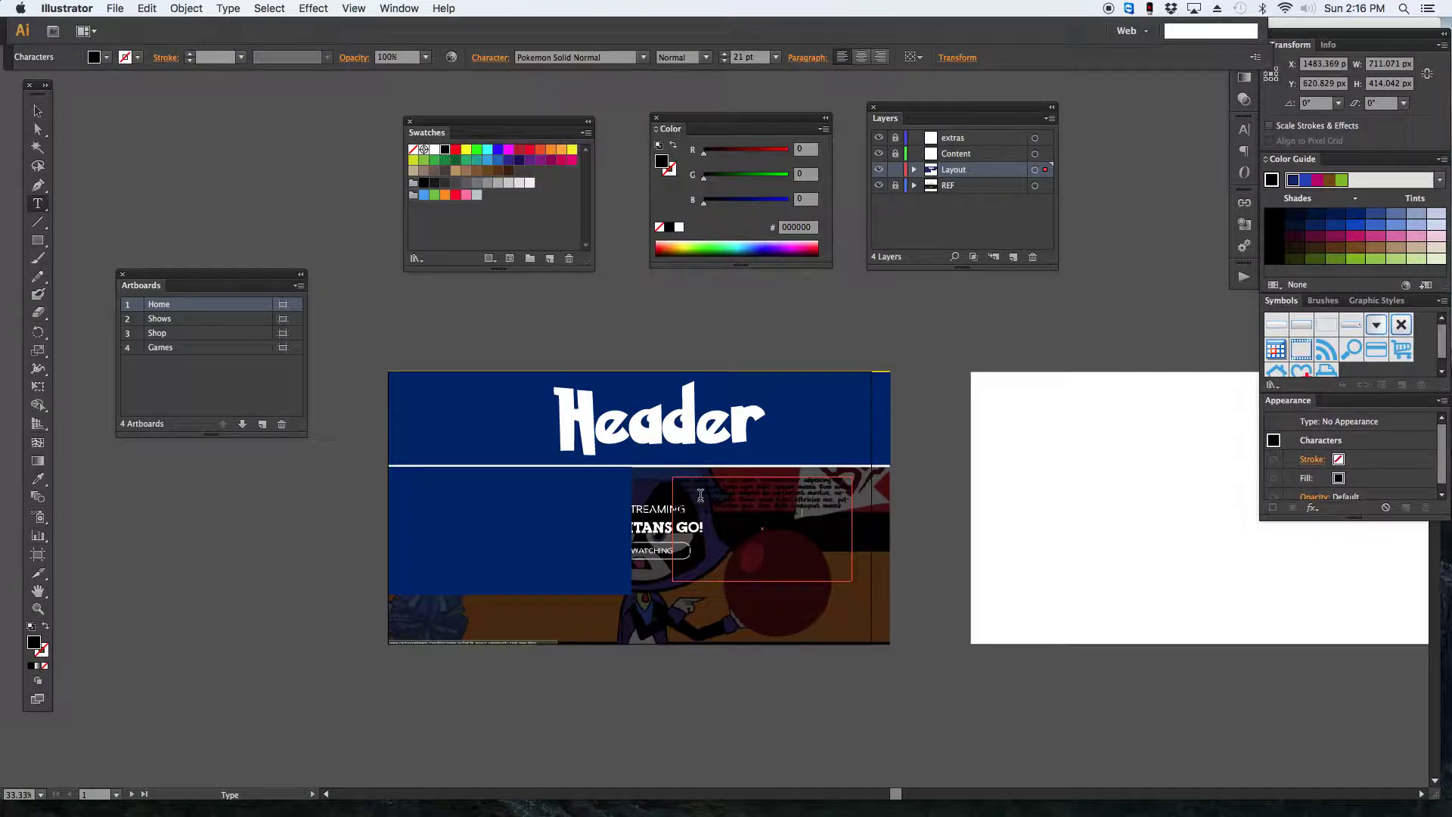
left_click(790, 522)
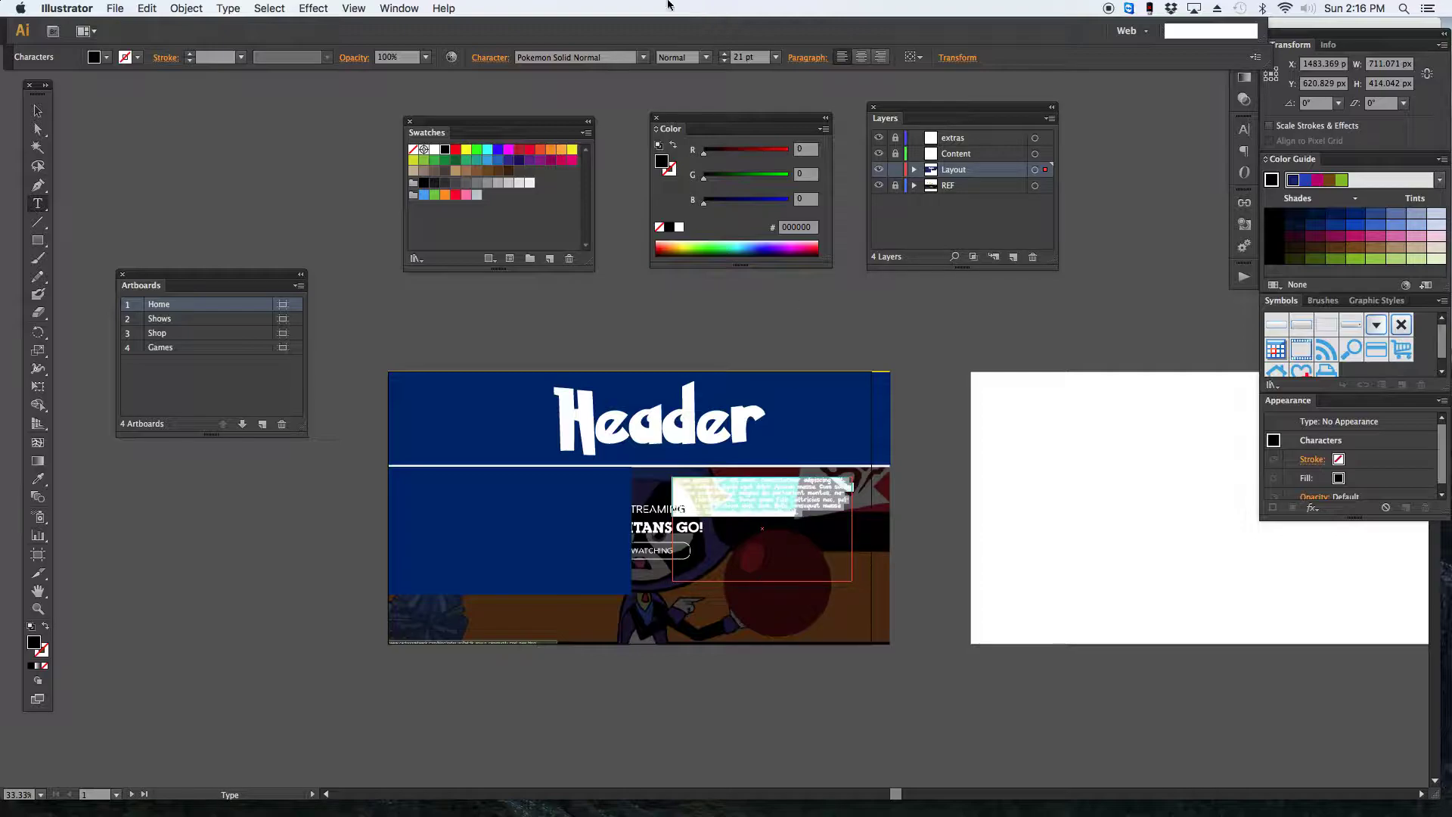
left_click(435, 152)
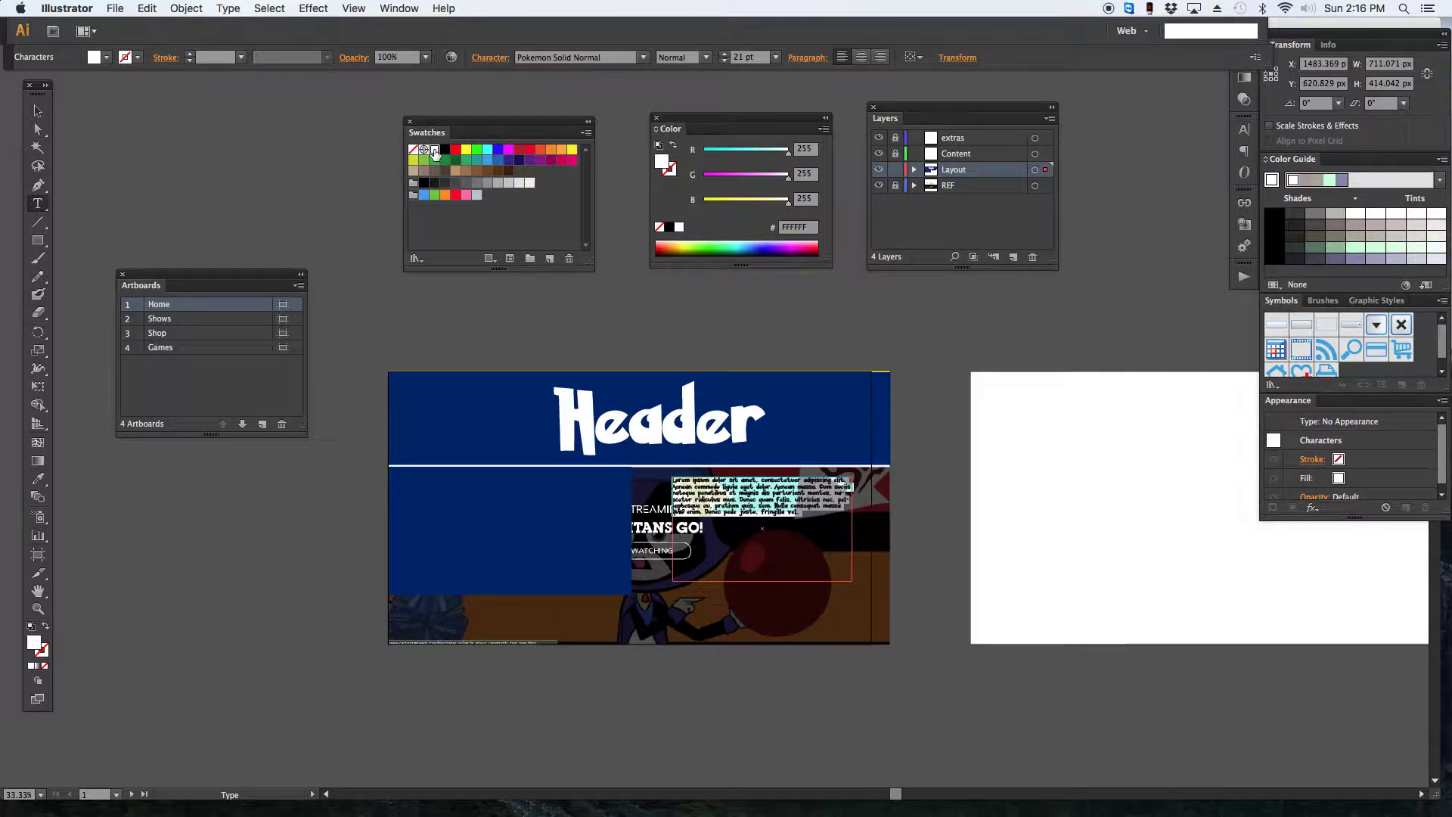
Shorten the Lorem ipsum text frame from its lower edge to a height of about 189 px and deselect it.
left_click(36, 112)
left_click_drag(762, 580, 765, 522)
left_click(252, 584)
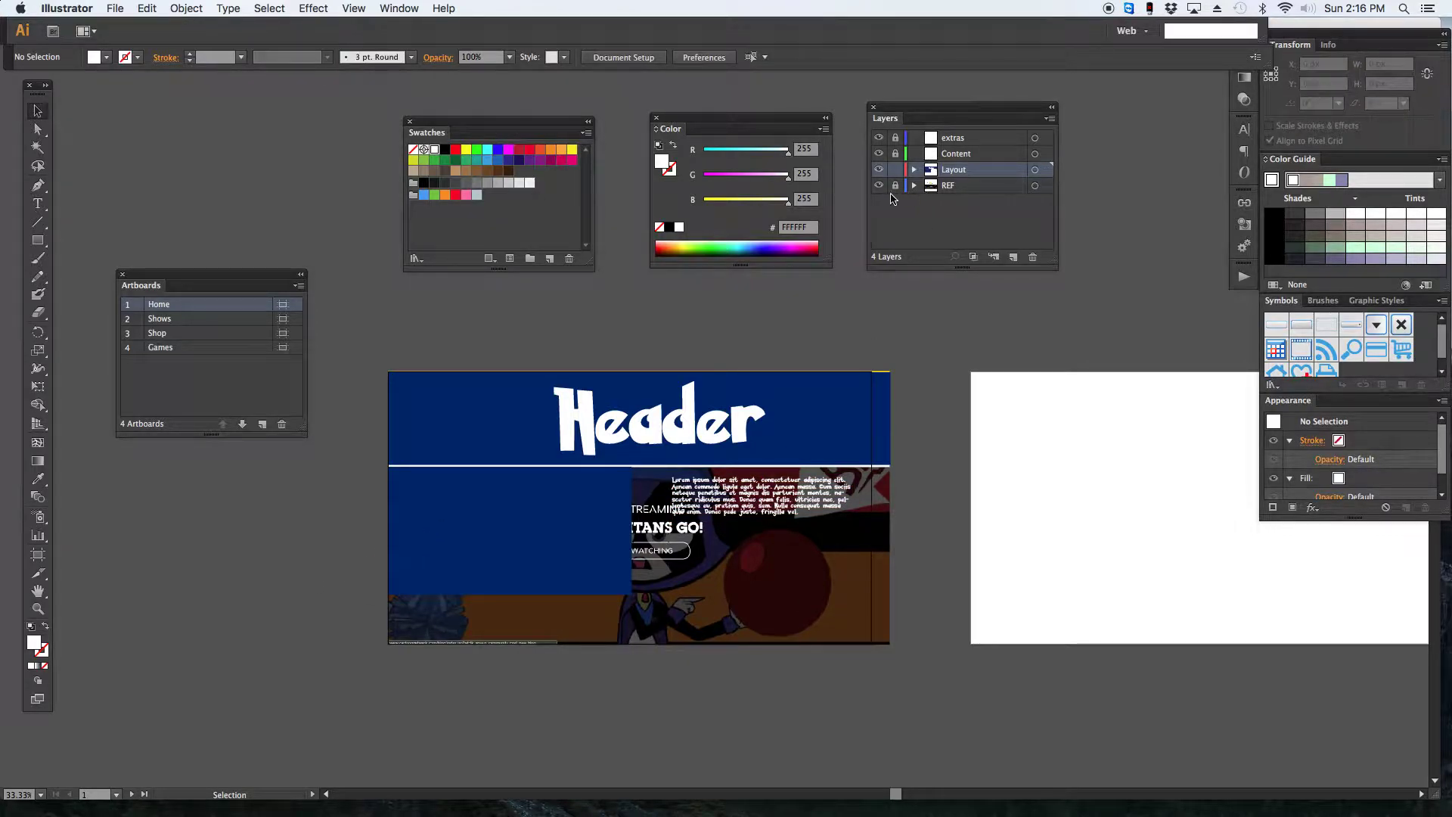
Hide the REF layer and fill all of the Lorem ipsum text black.
left_click(879, 185)
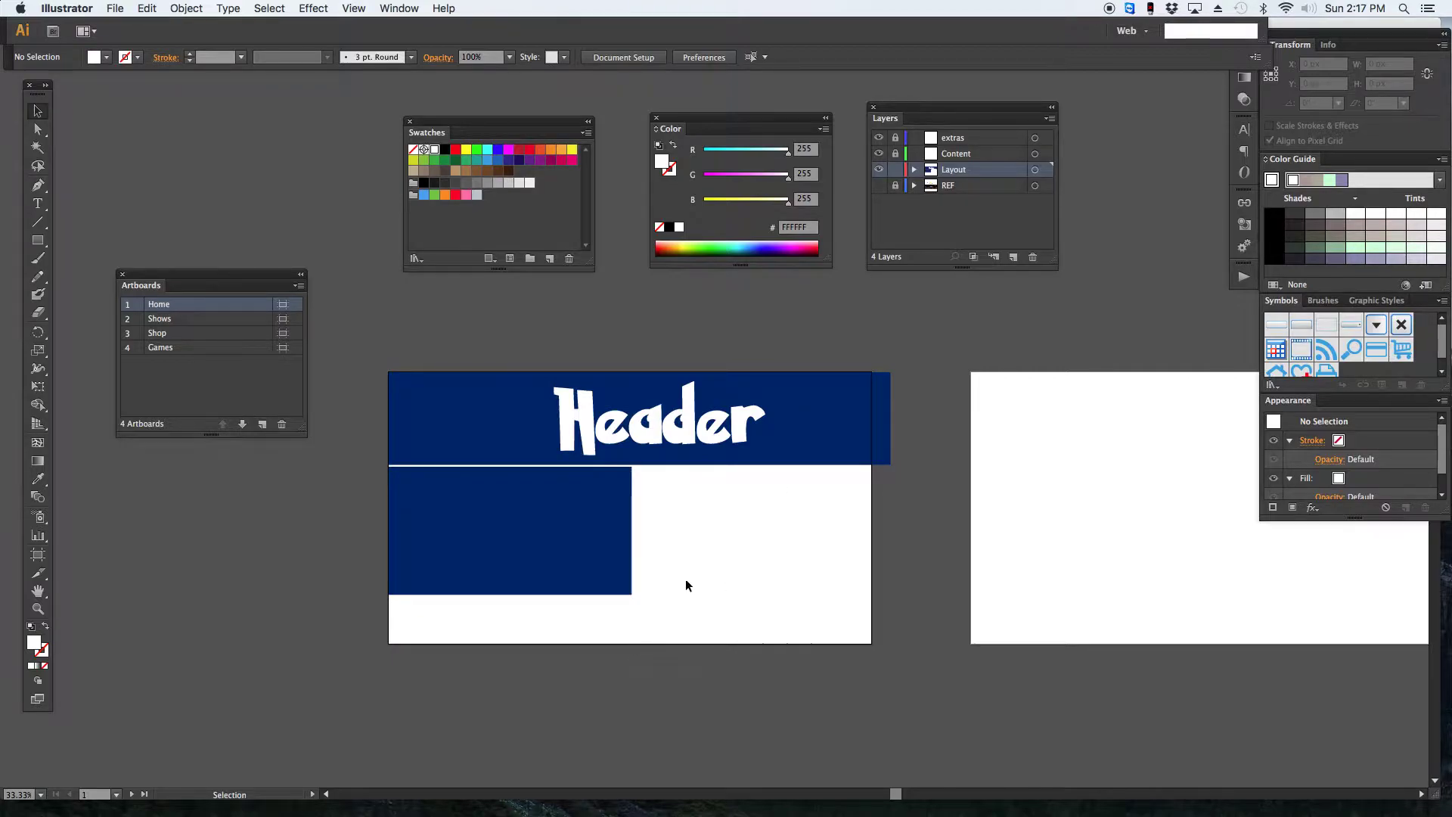
left_click(703, 510)
key("t")
left_click(703, 504)
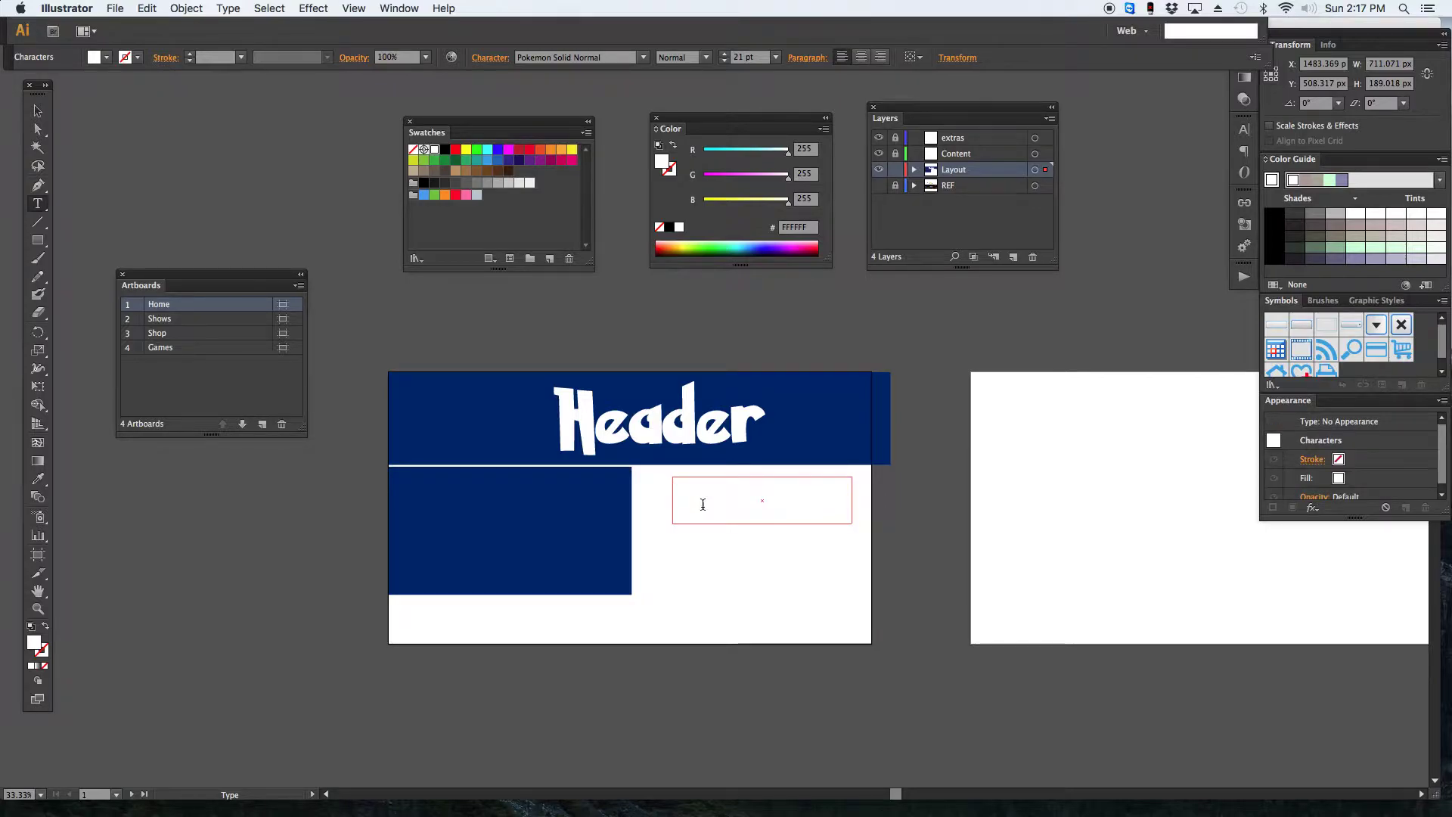
key("super+a")
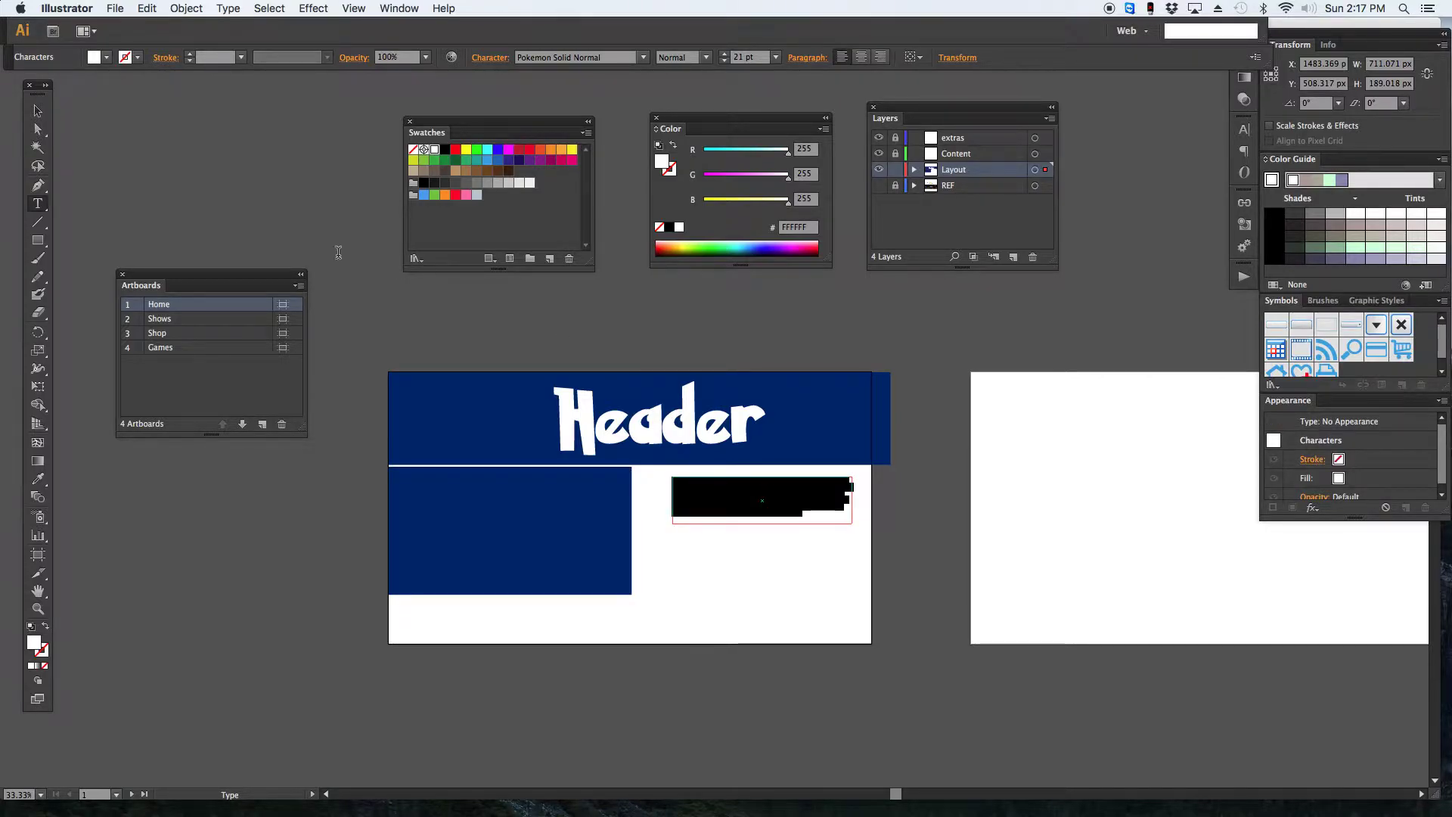
left_click(445, 149)
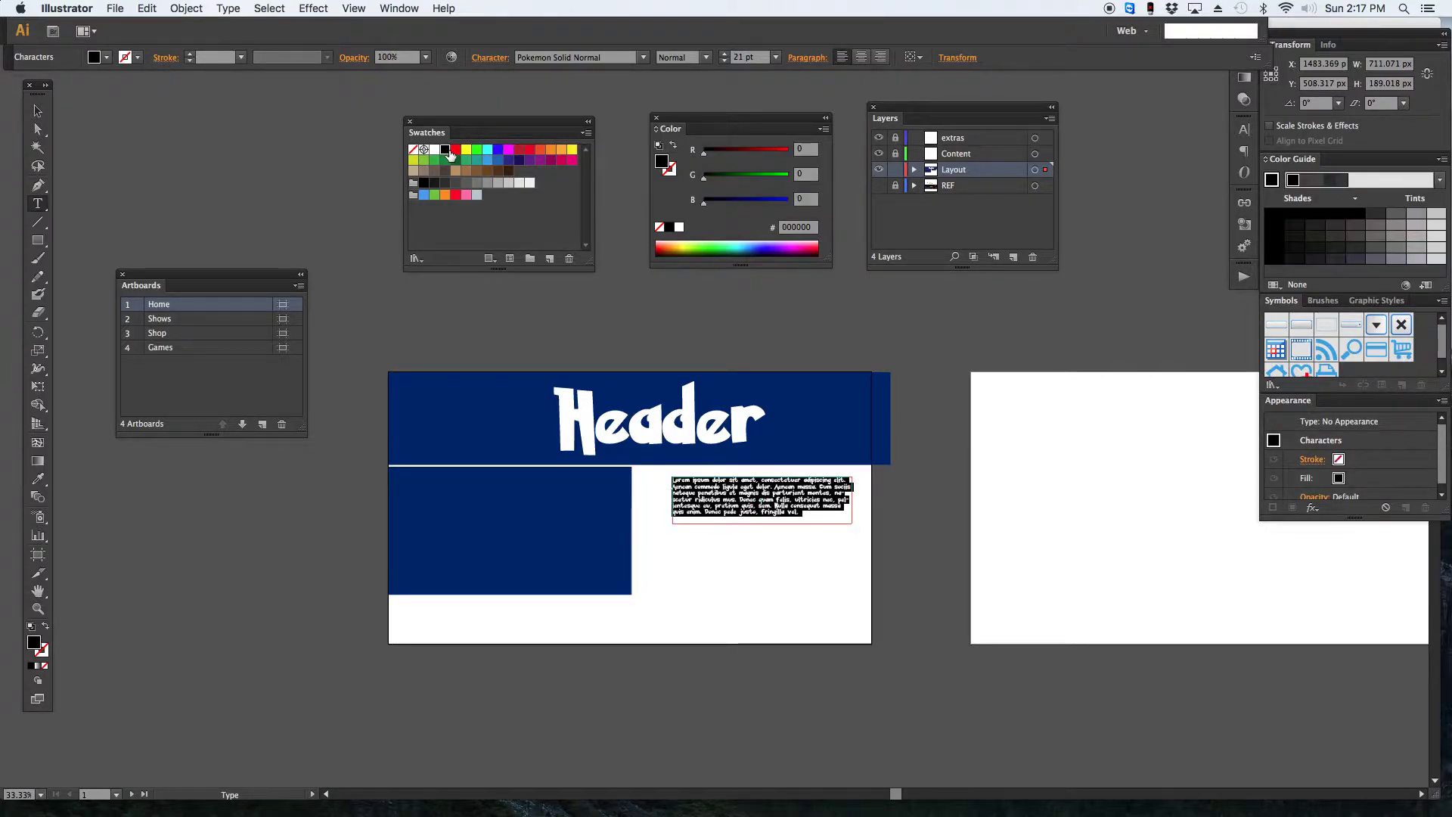
Set the font of the Lorem ipsum paragraph to Arial, finish text editing and deselect it.
left_click(644, 58)
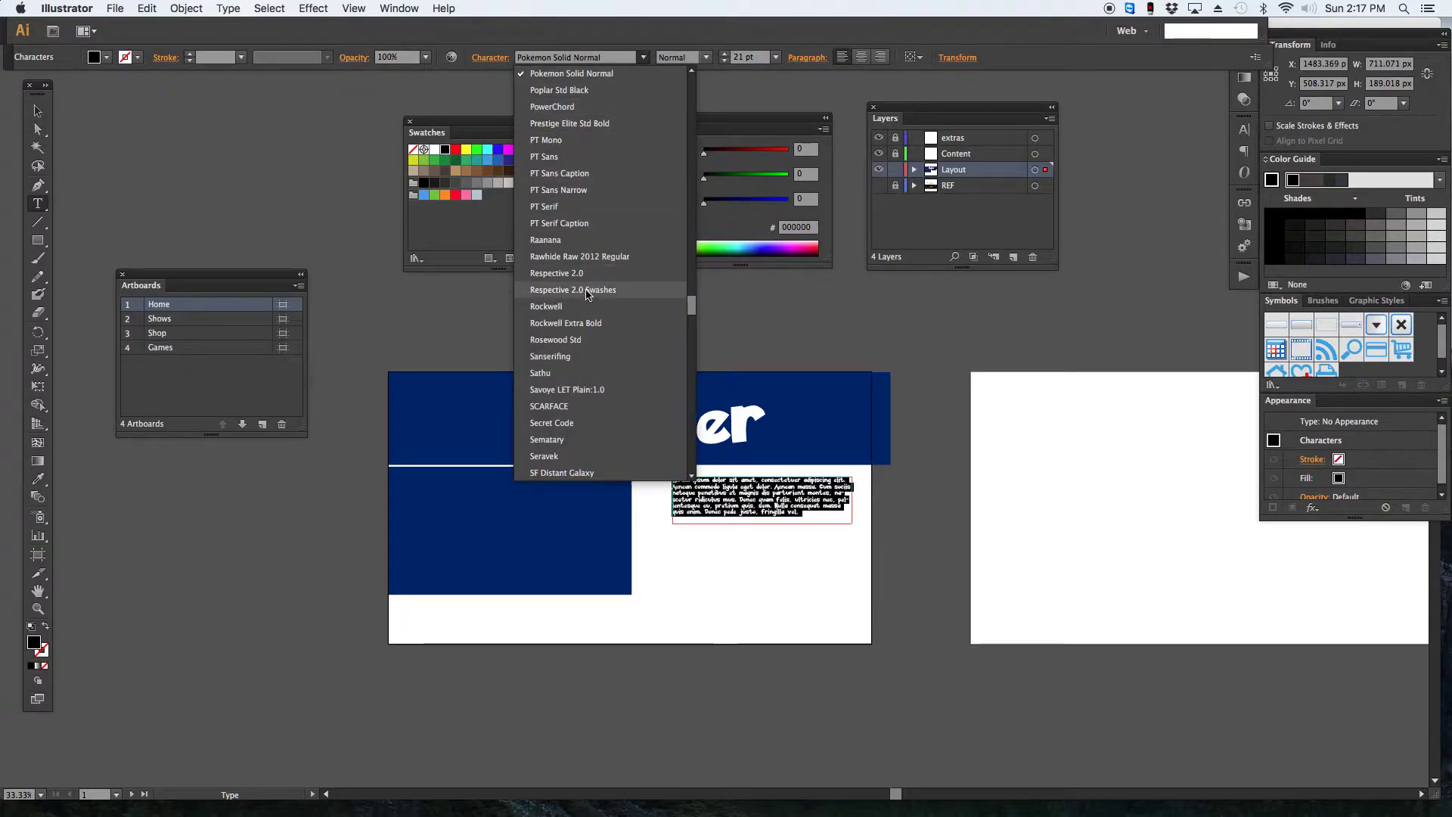
scroll(599, 265, "up", 10)
scroll(599, 265, "up", 10)
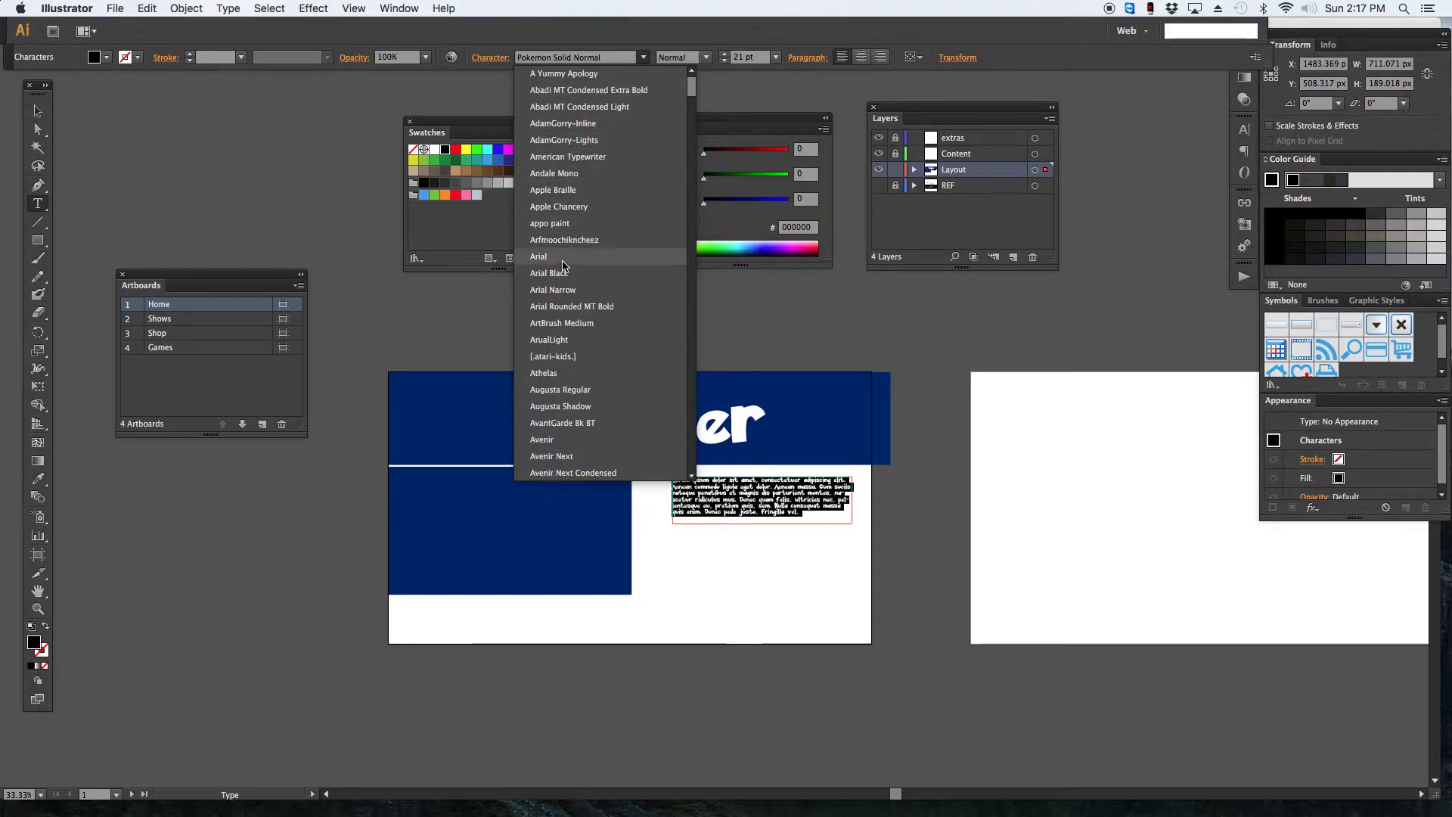
left_click(571, 256)
left_click(751, 505)
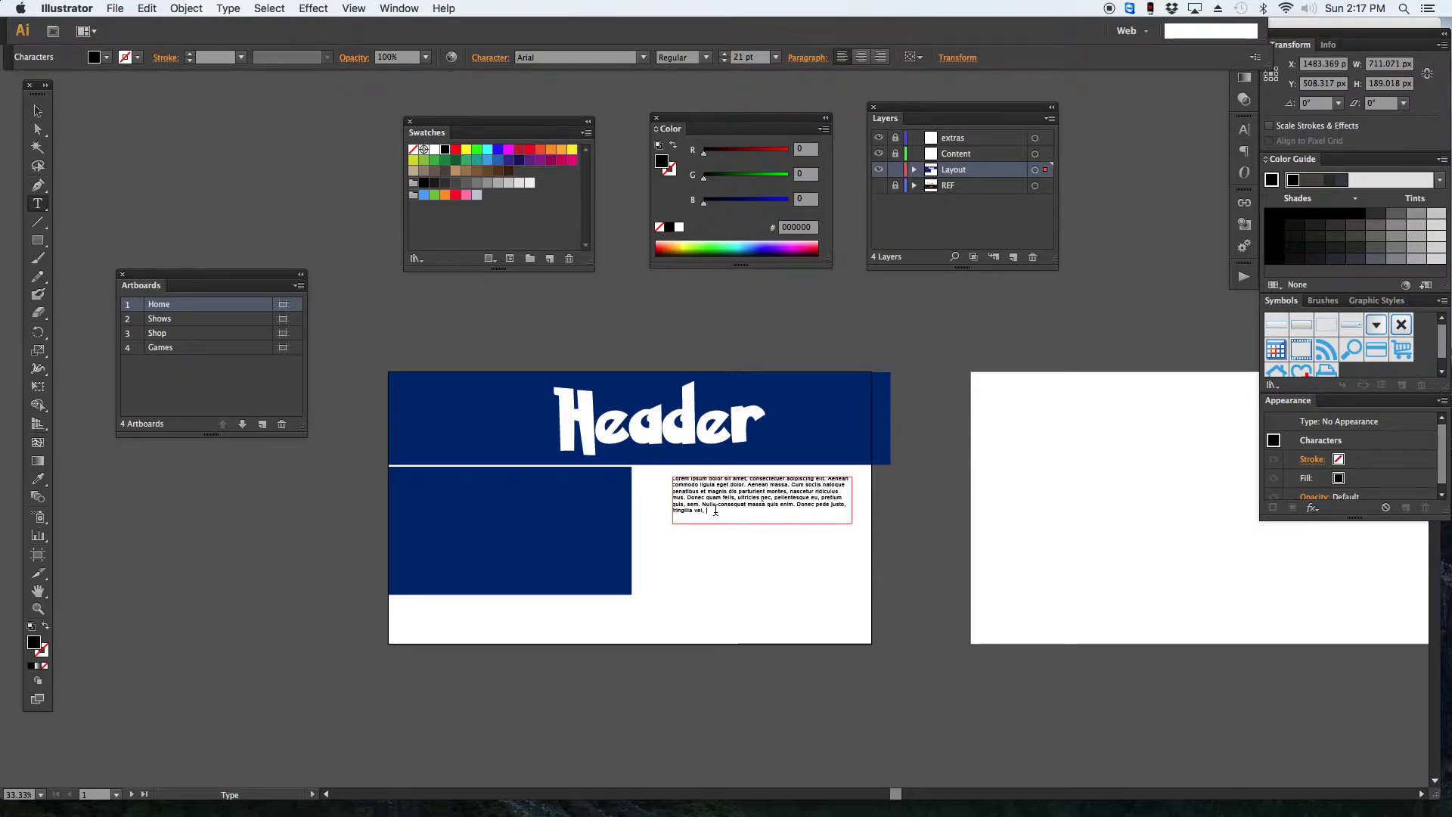
key("Escape")
left_click(365, 302)
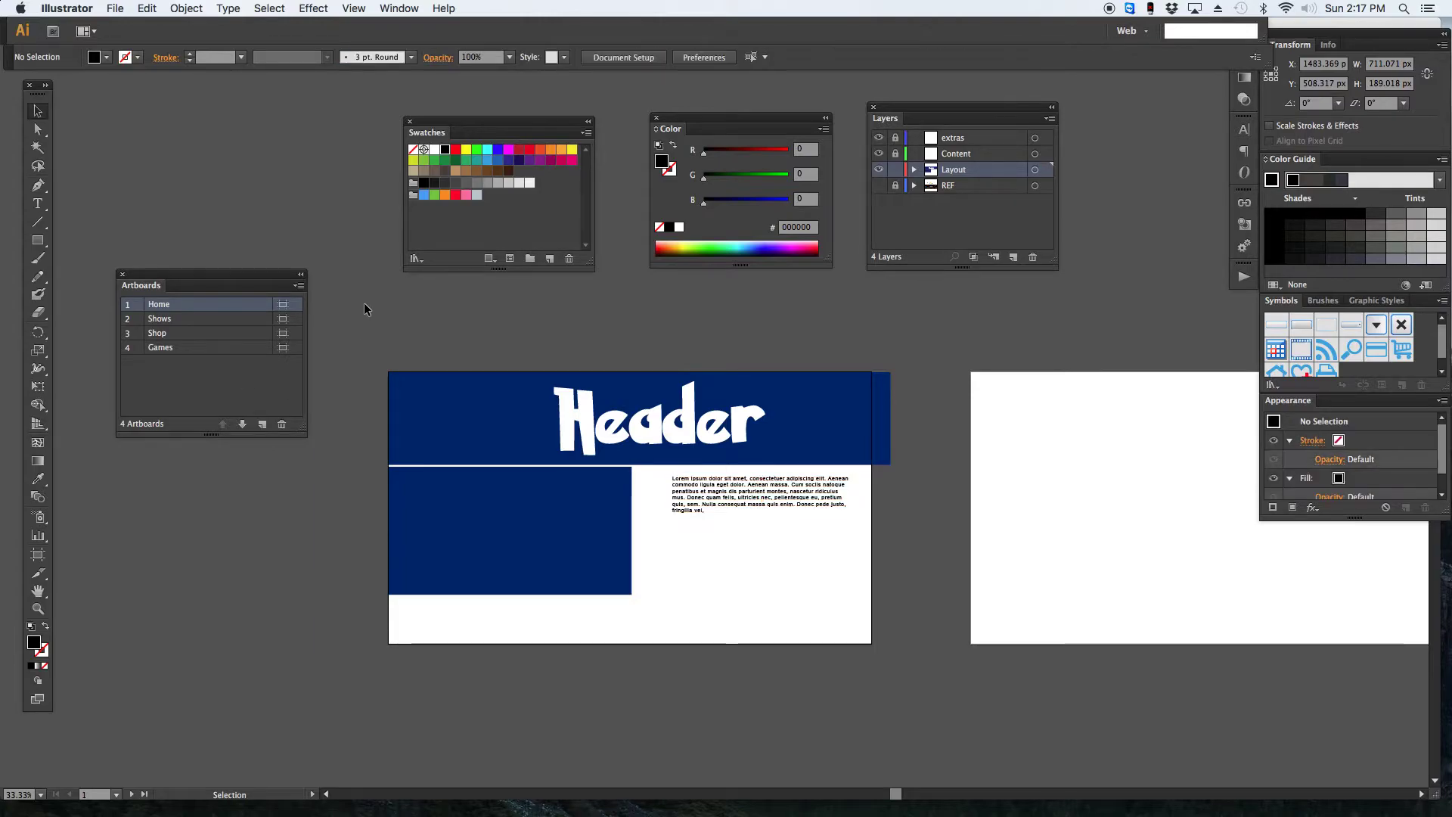